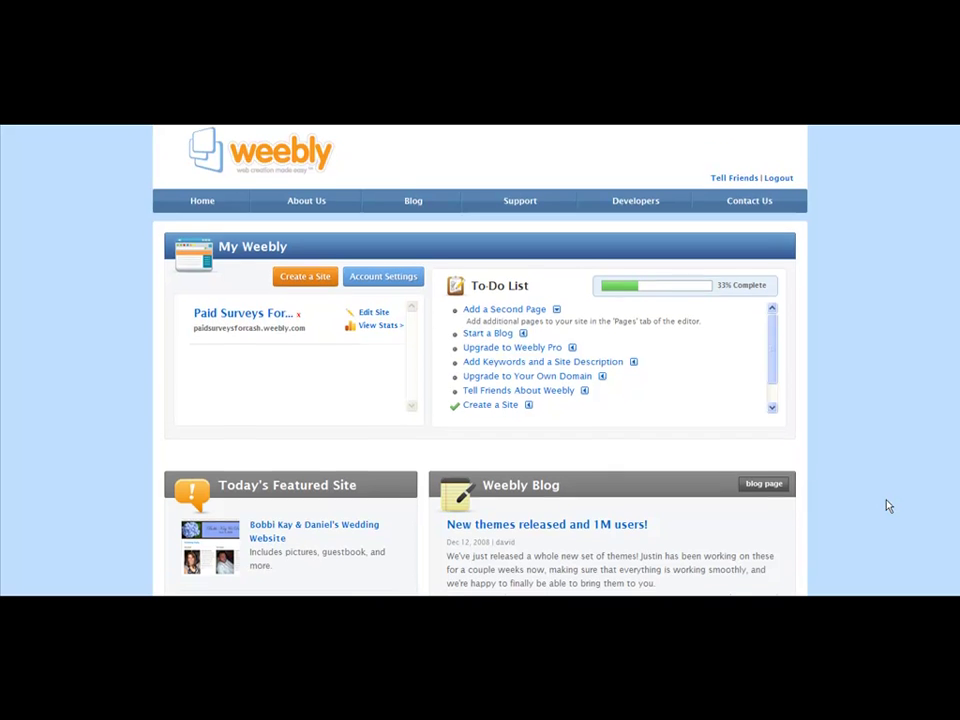
Step: Add a new blog to the site, name it "Paid Surveys for Cash Blog", and save it
scroll(887, 506, down, 1)
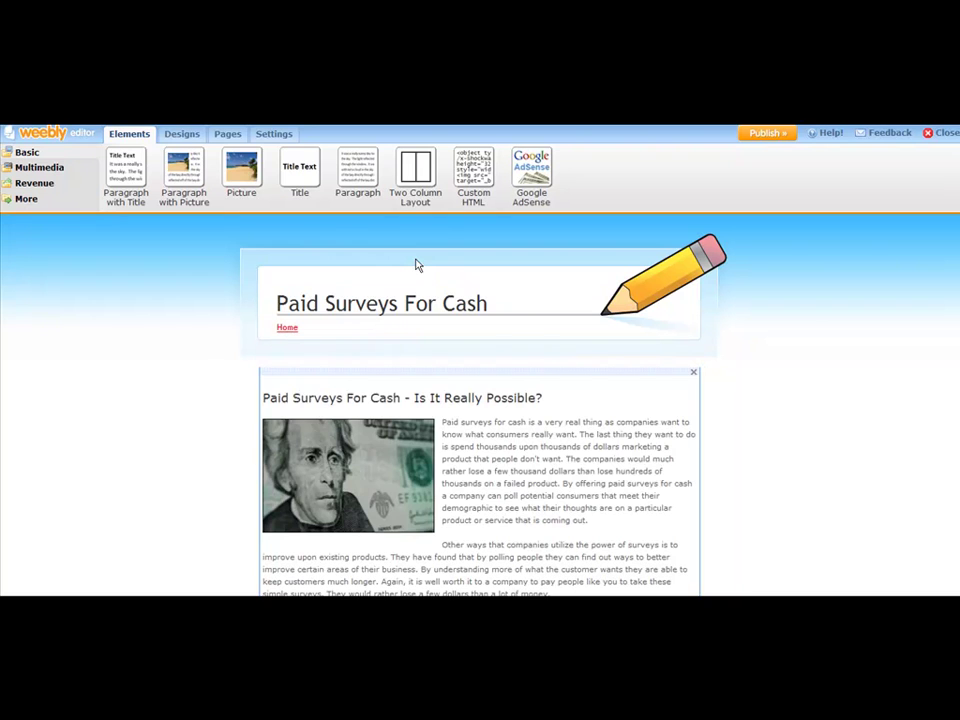
click(226, 134)
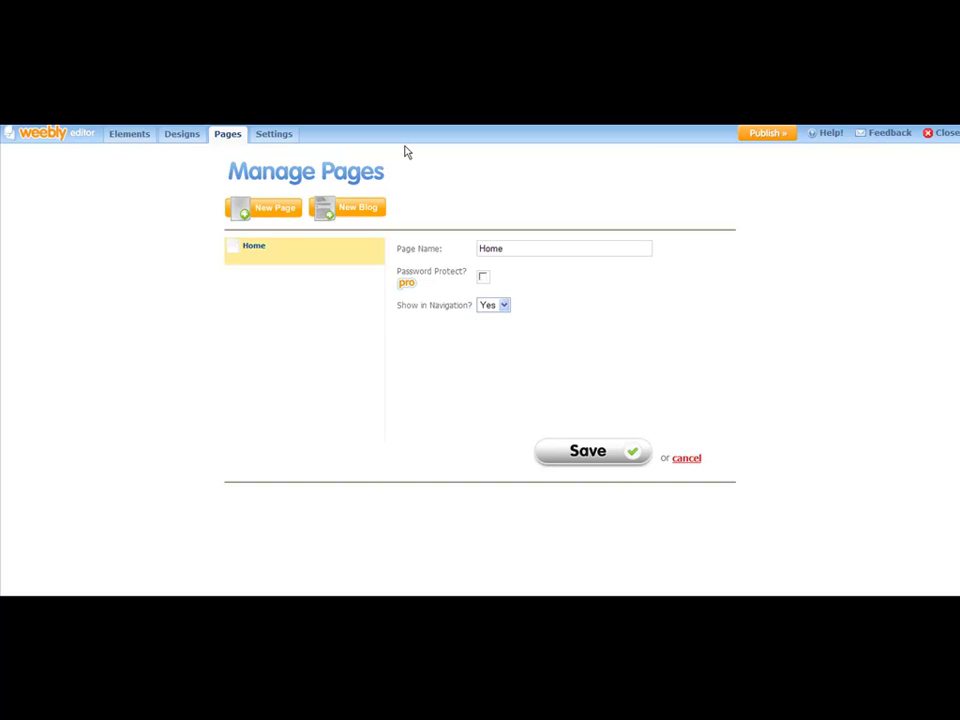
click(348, 209)
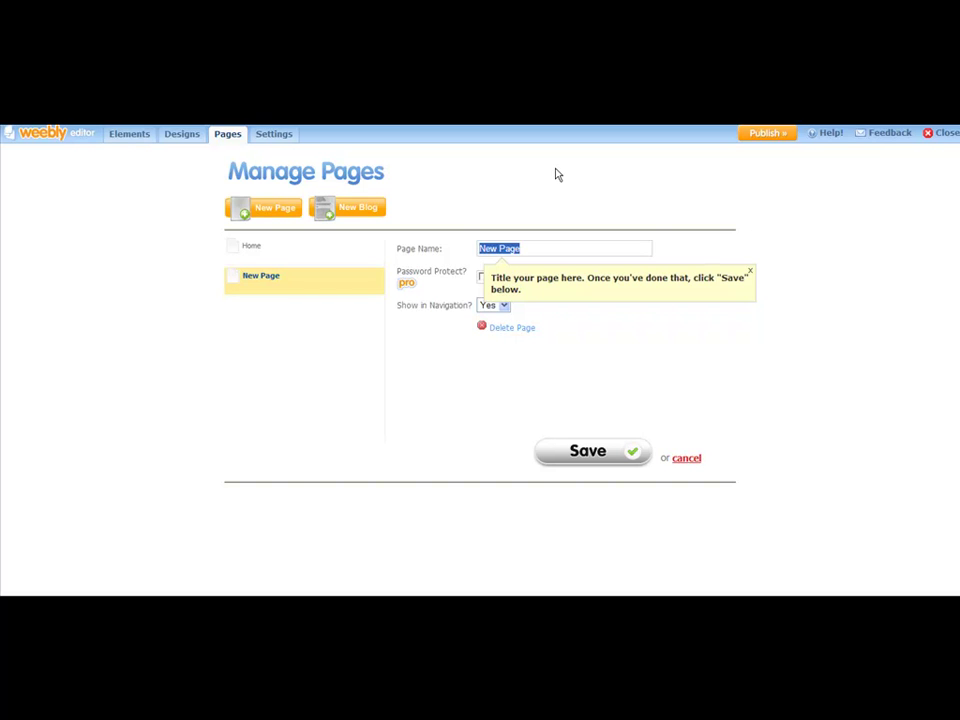
text(Paid Surveys for Cash Blog)
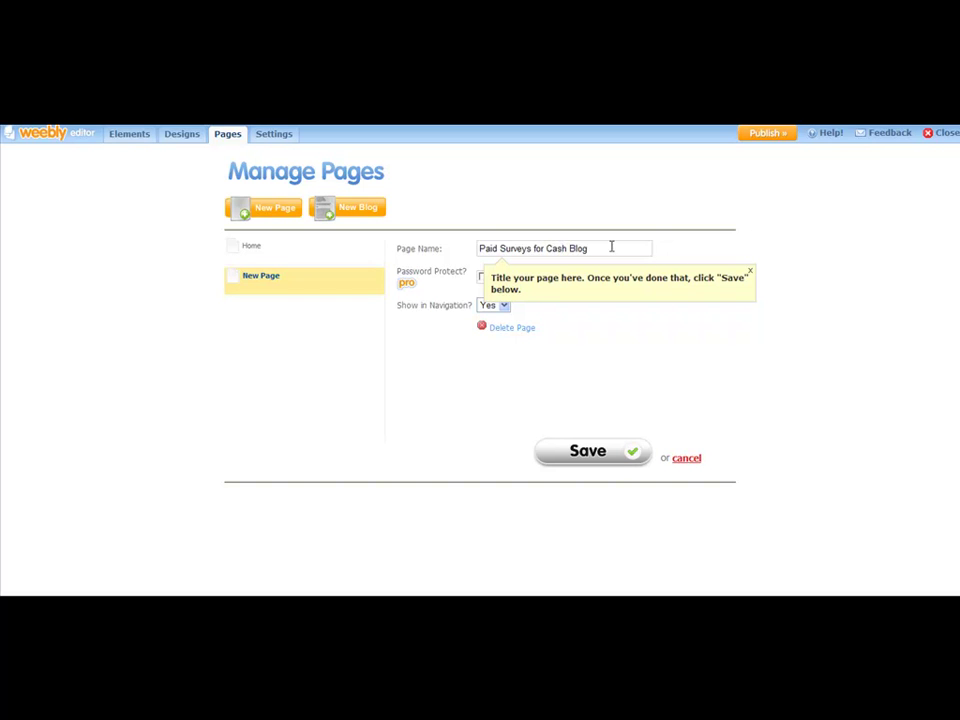
click(705, 249)
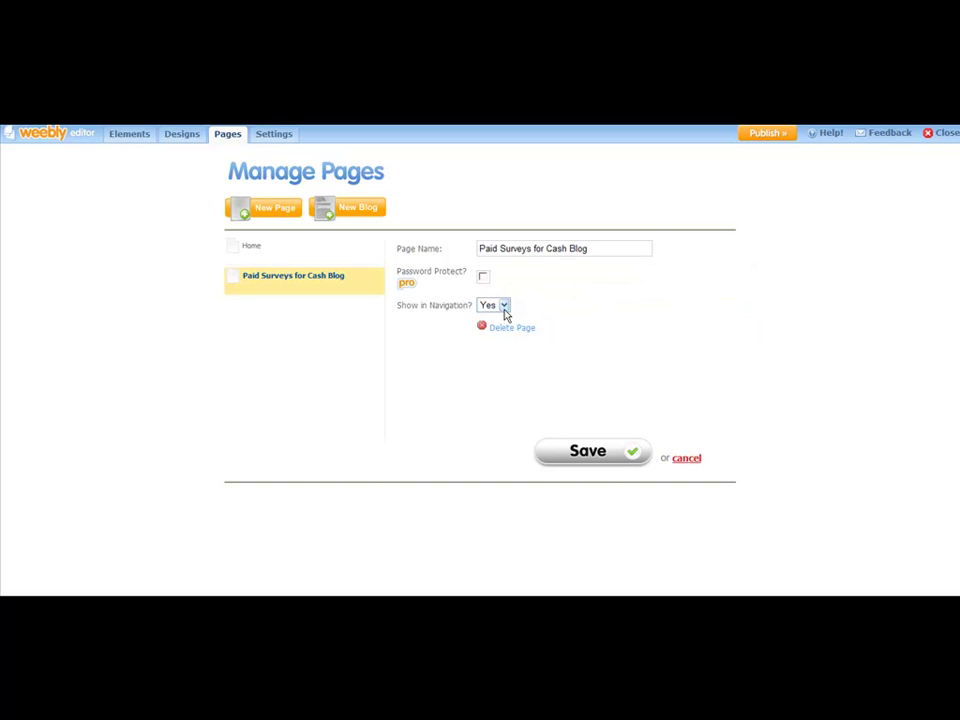
click(584, 452)
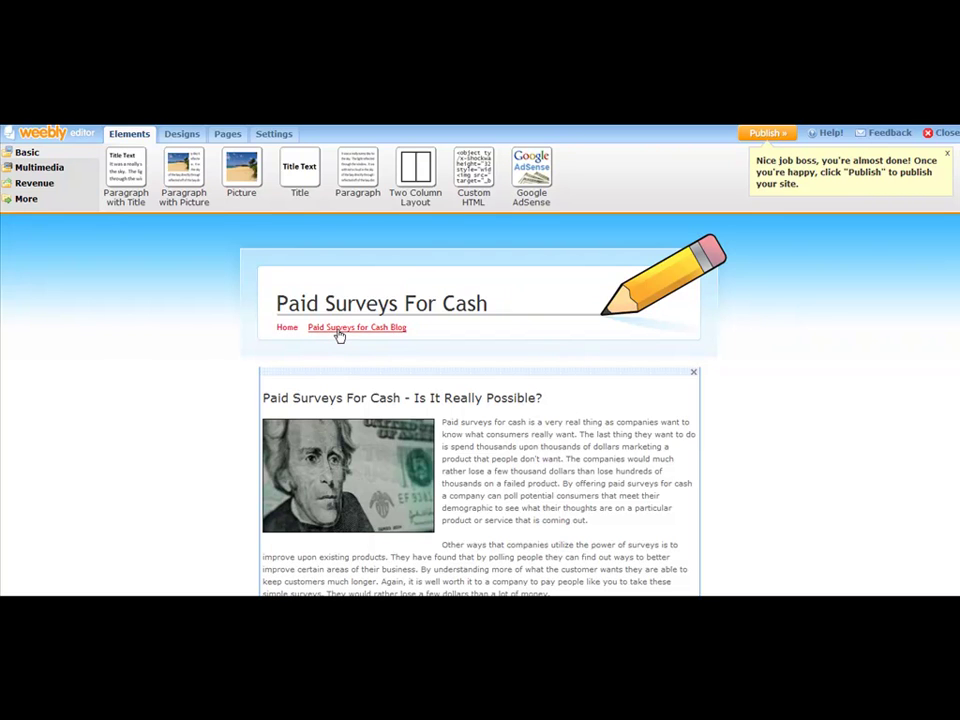
click(227, 135)
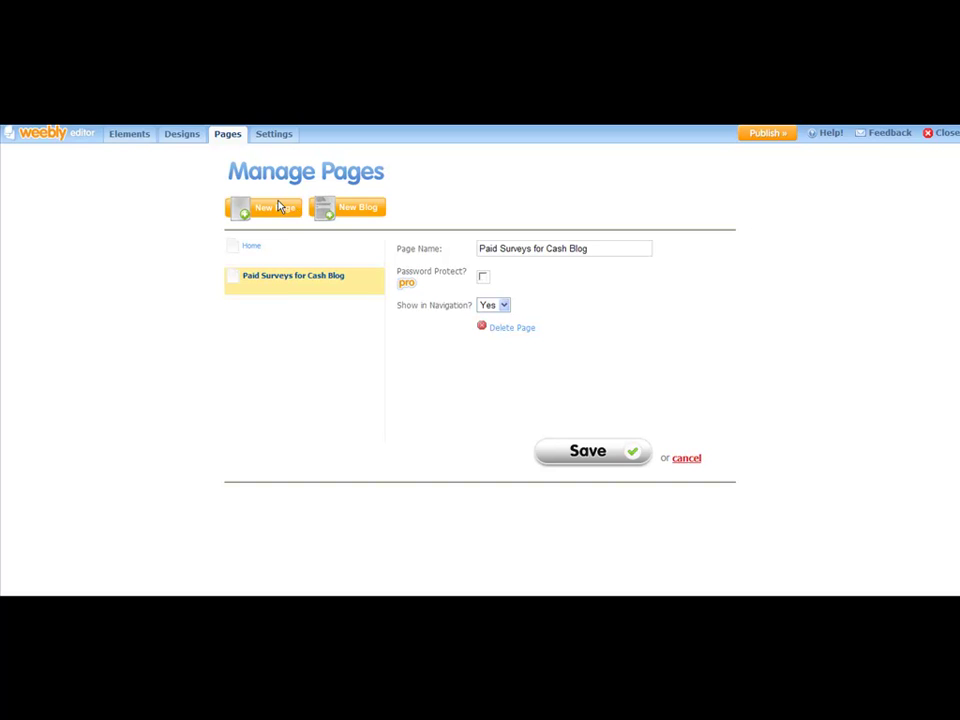
click(126, 134)
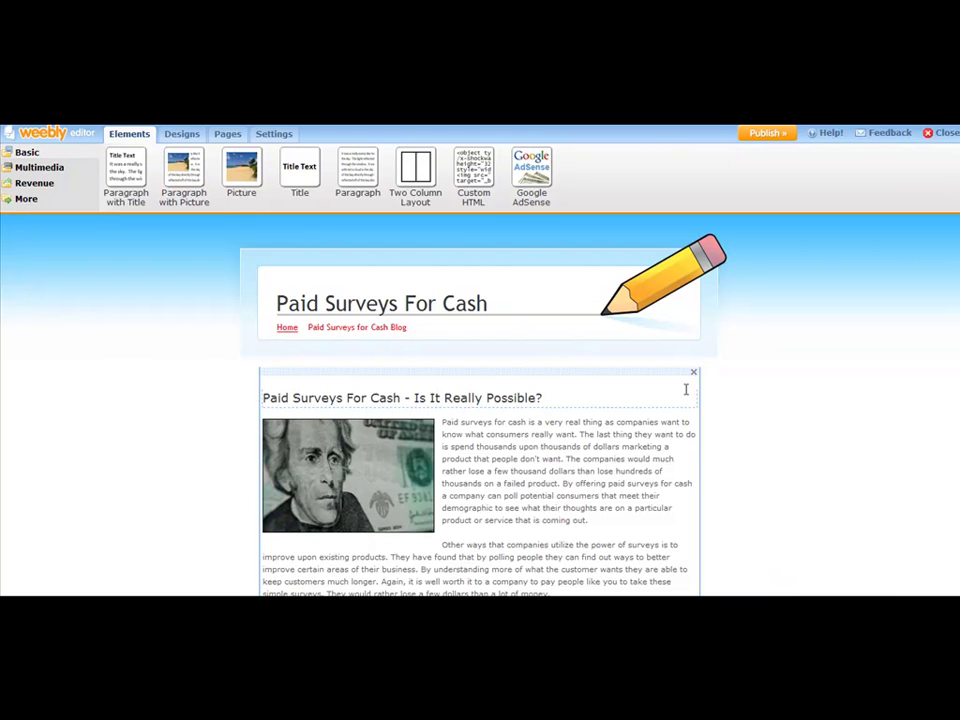
Step: Open the Paid Surveys for Cash Blog page and delete its sample "First Post!" entry
click(378, 330)
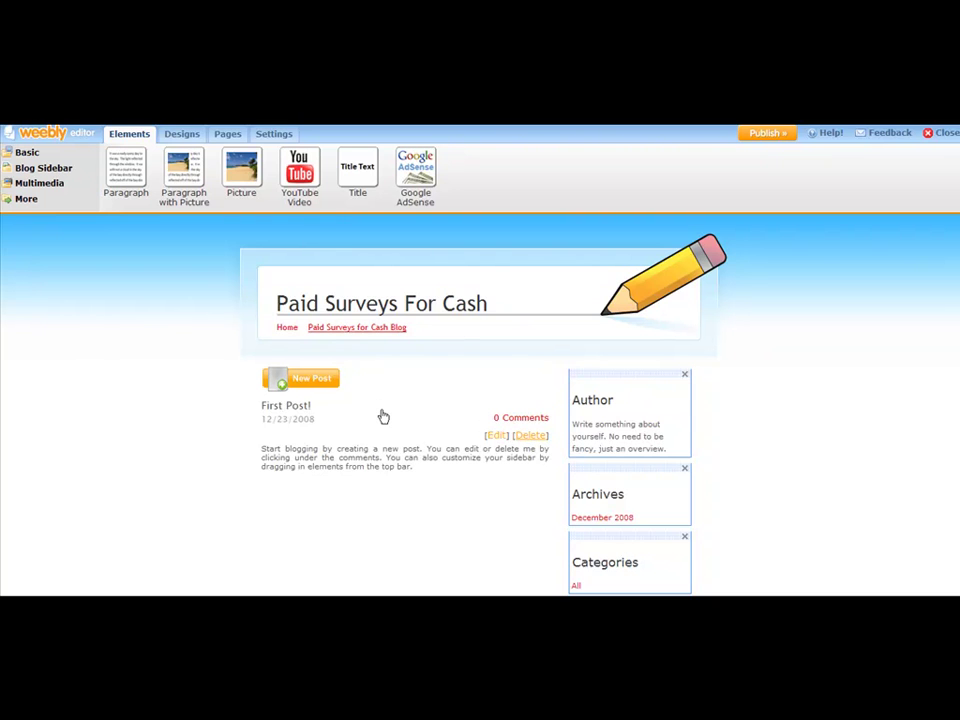
click(313, 470)
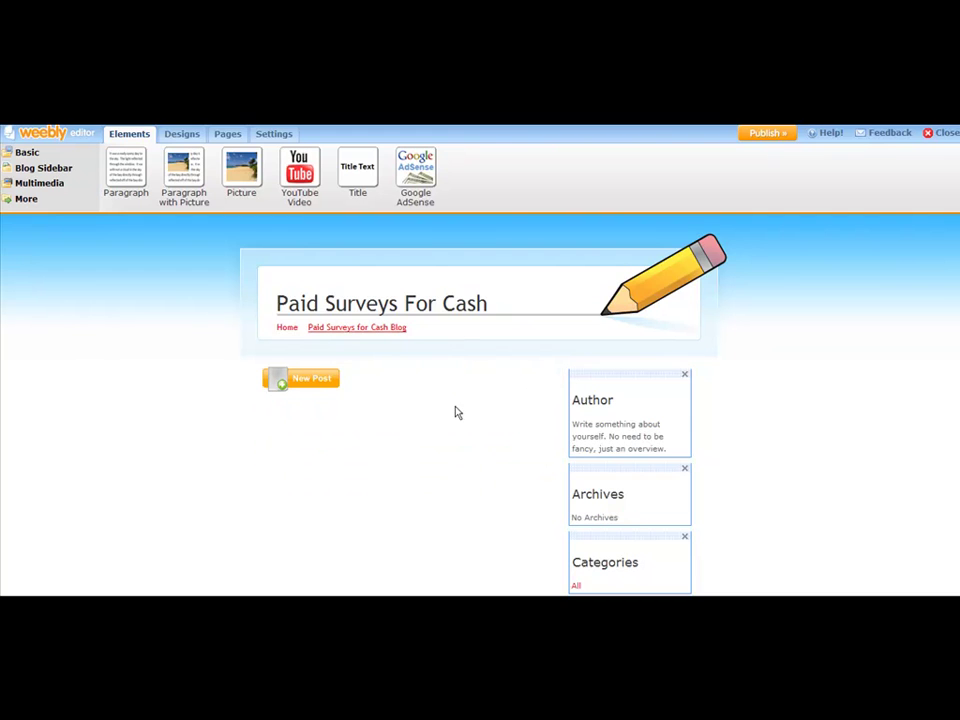
Step: Create a new blog post titled "Make Money Online Taking Surveys - Discover How You Can Start Today", copied from article-2 in Notepad
click(310, 385)
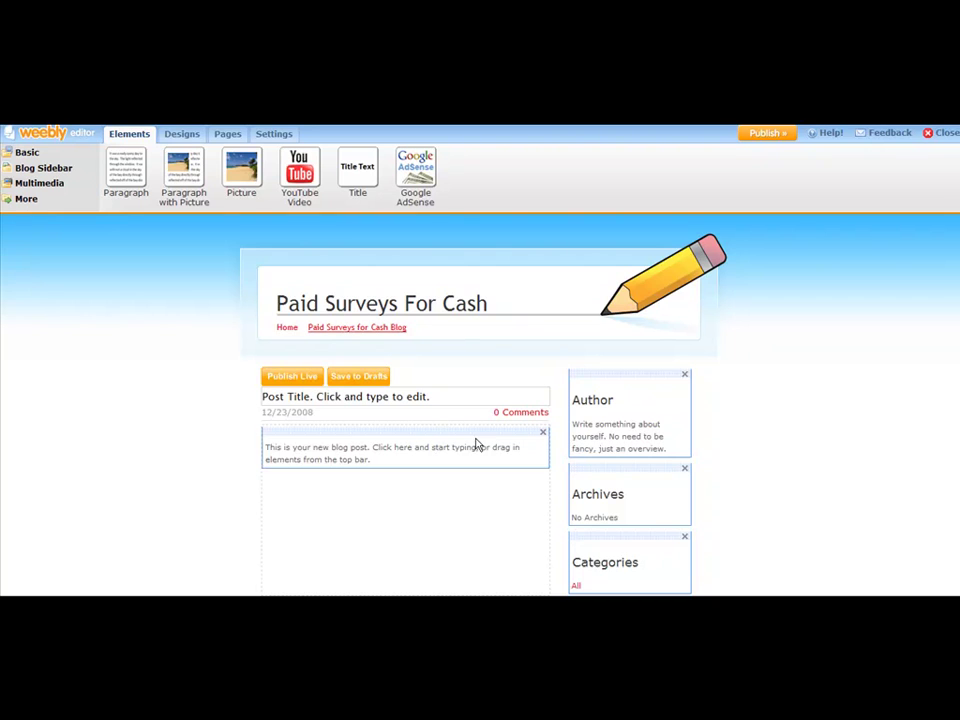
key(alt+Tab)
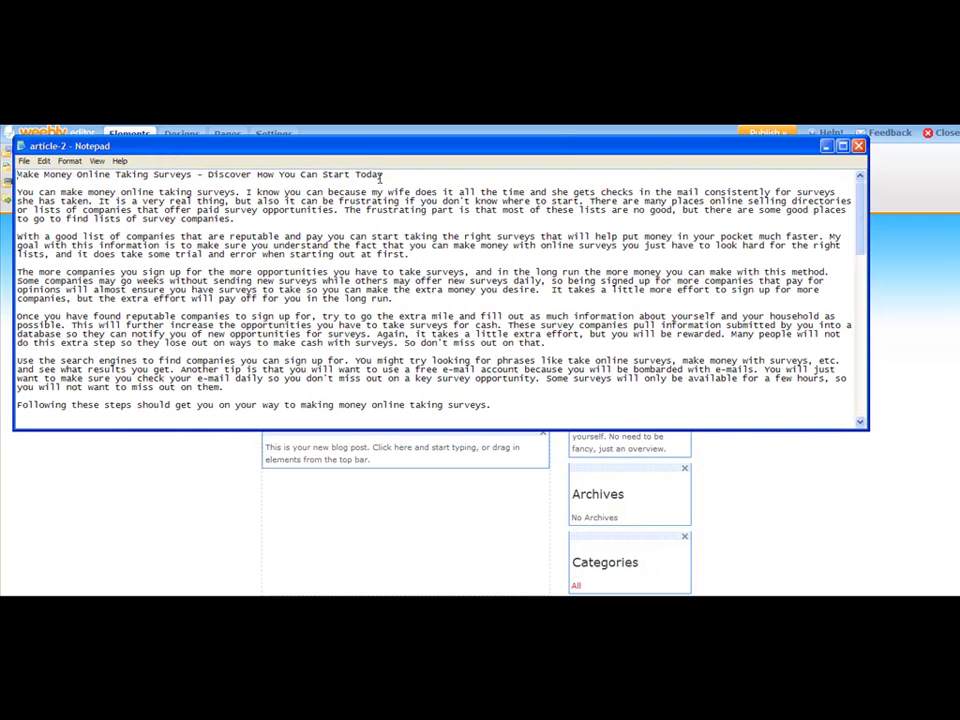
drag(406, 176, 16, 175)
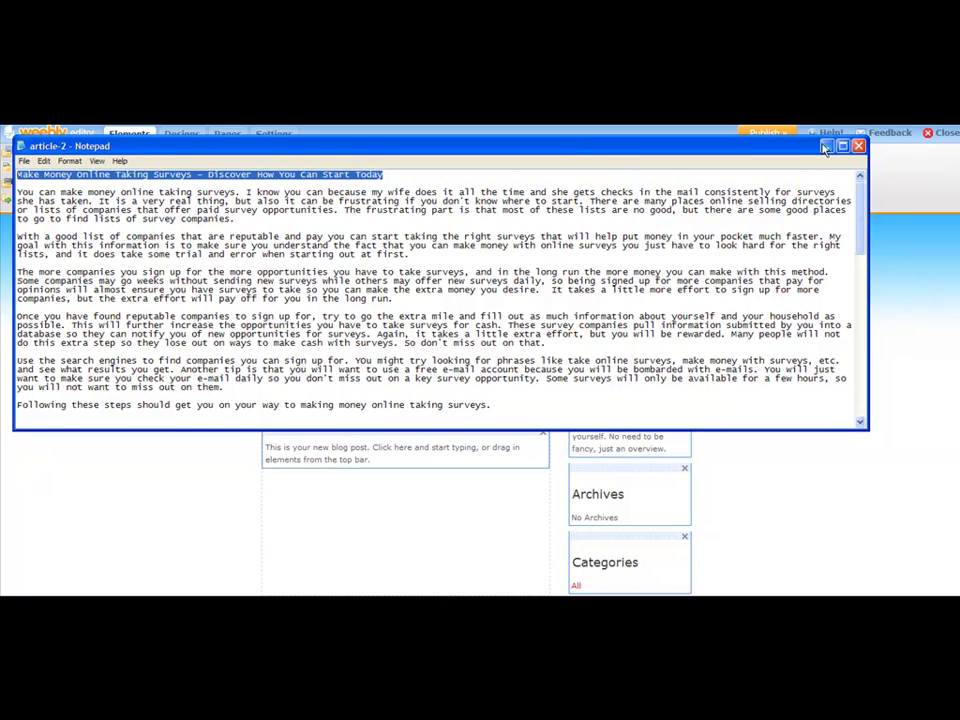
key(alt+Tab)
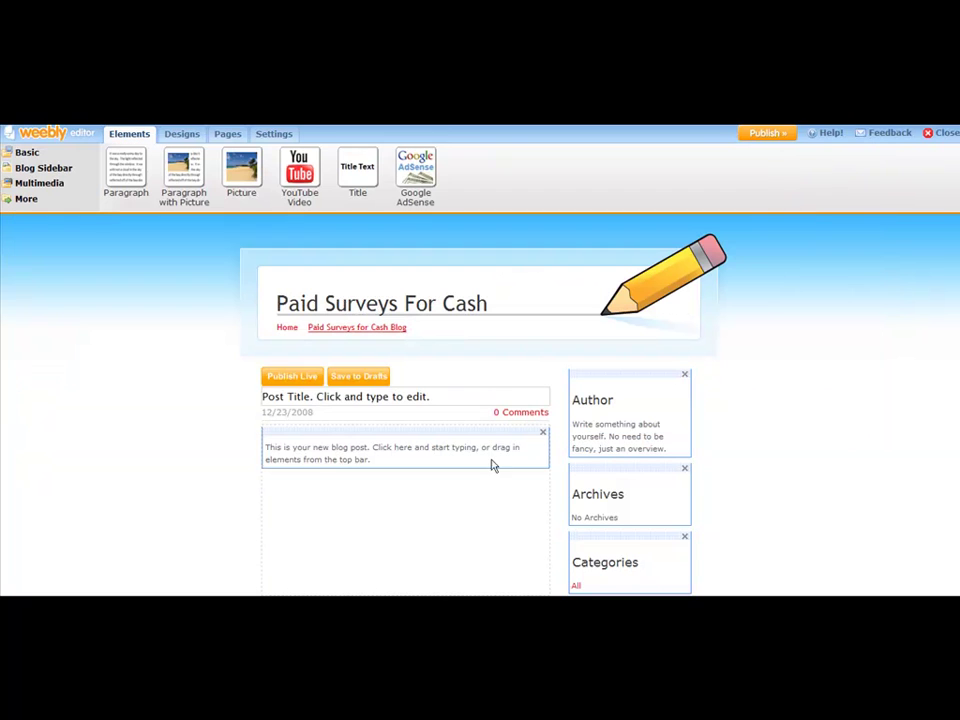
click(403, 397)
key(ctrl+v)
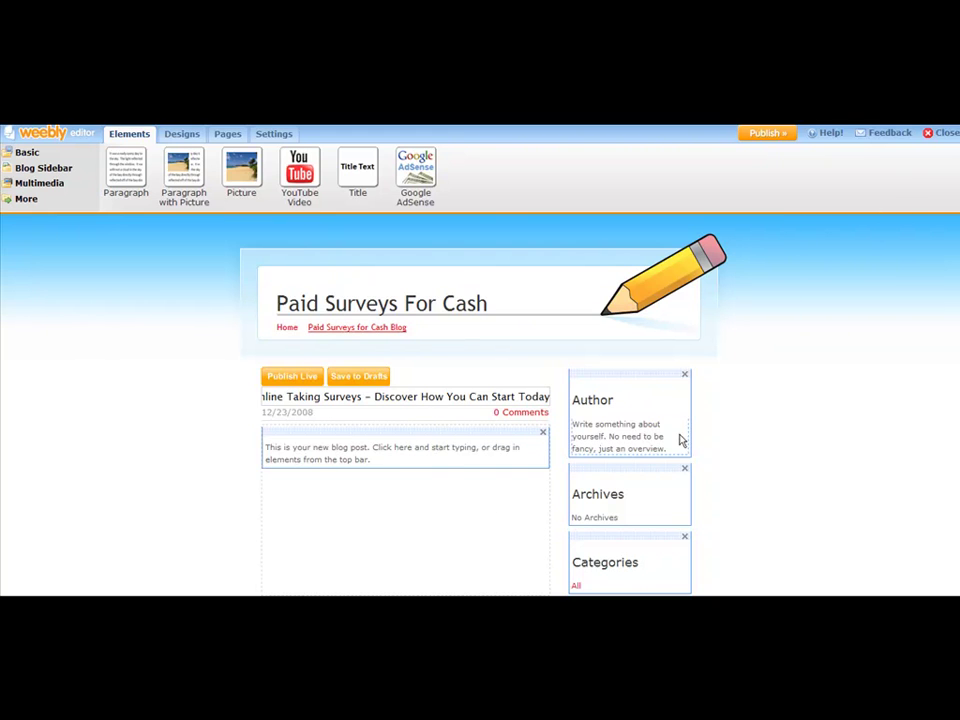
Step: Copy all the article's body paragraphs from article-2 in Notepad into the new post's text block
key(alt+Tab)
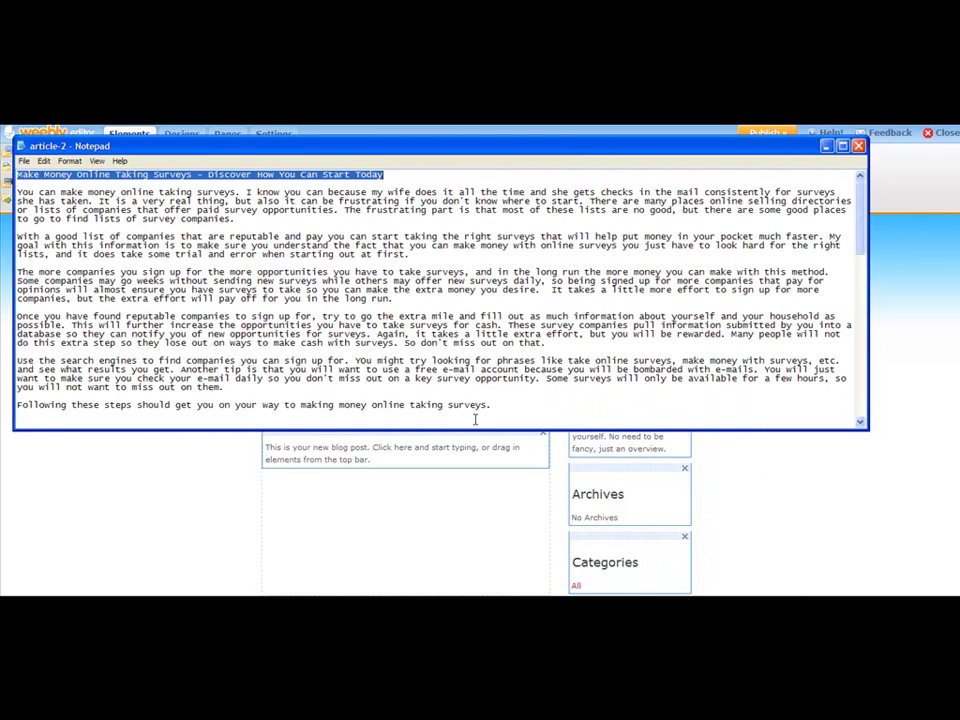
drag(505, 411, 6, 195)
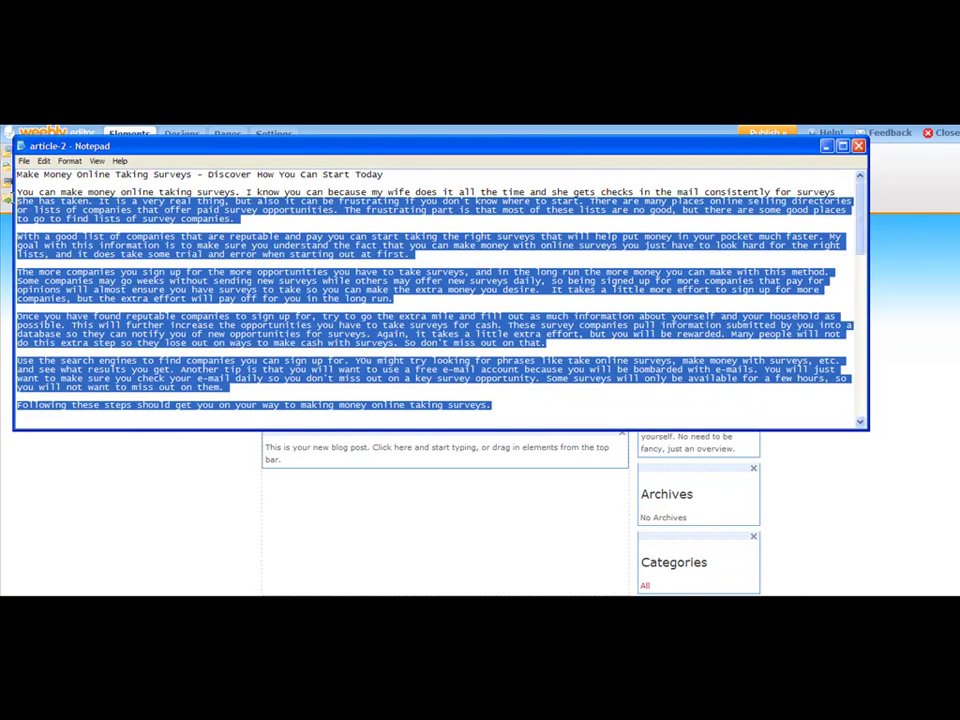
click(122, 476)
click(312, 450)
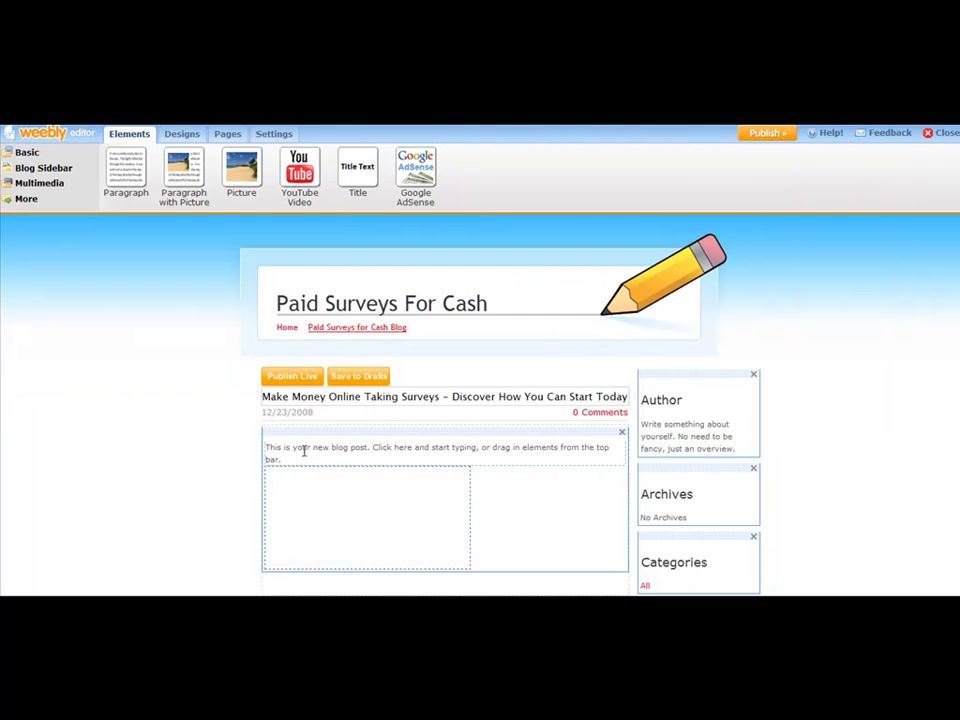
key(ctrl+v)
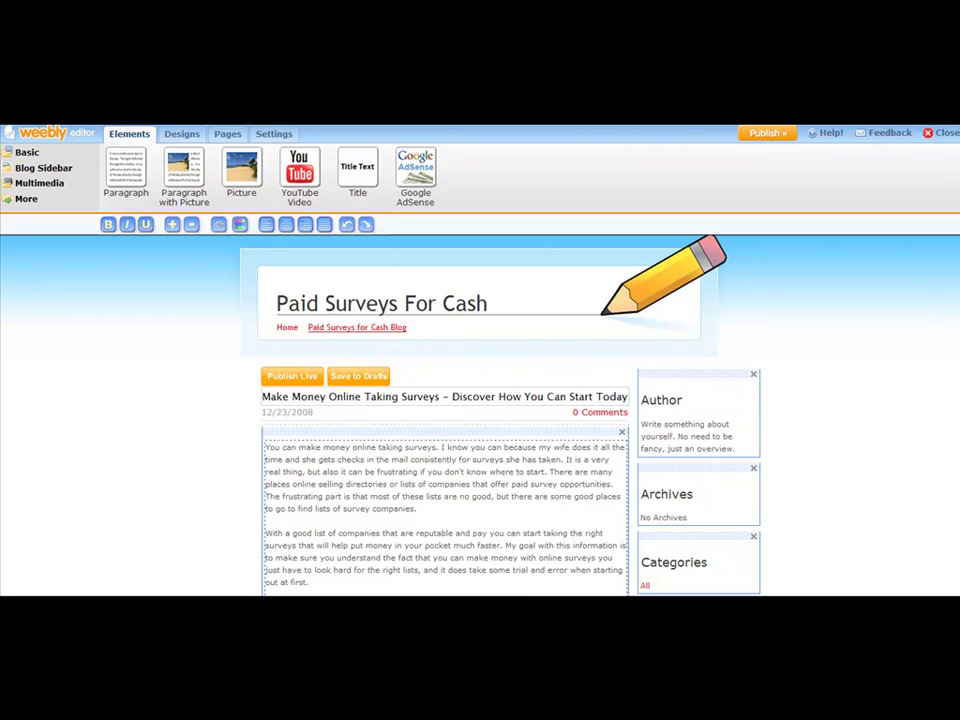
Step: Insert the line "Discover How To Truly Get Paid for Taking Online Surveys Click Here" below the post's first paragraph
scroll(956, 436, down, 5)
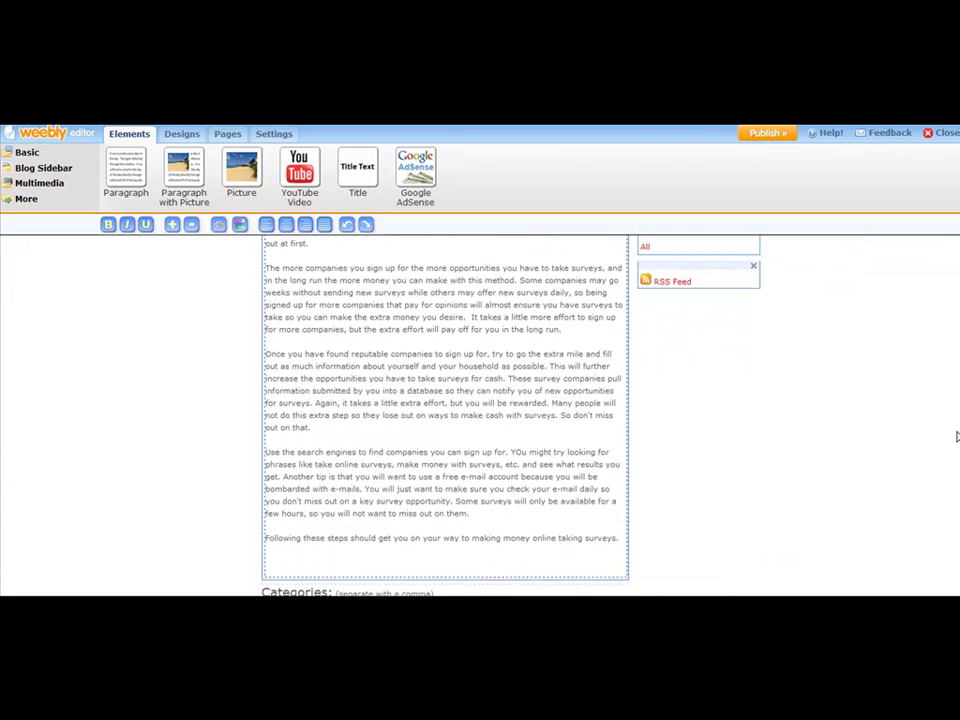
scroll(956, 436, down, 3)
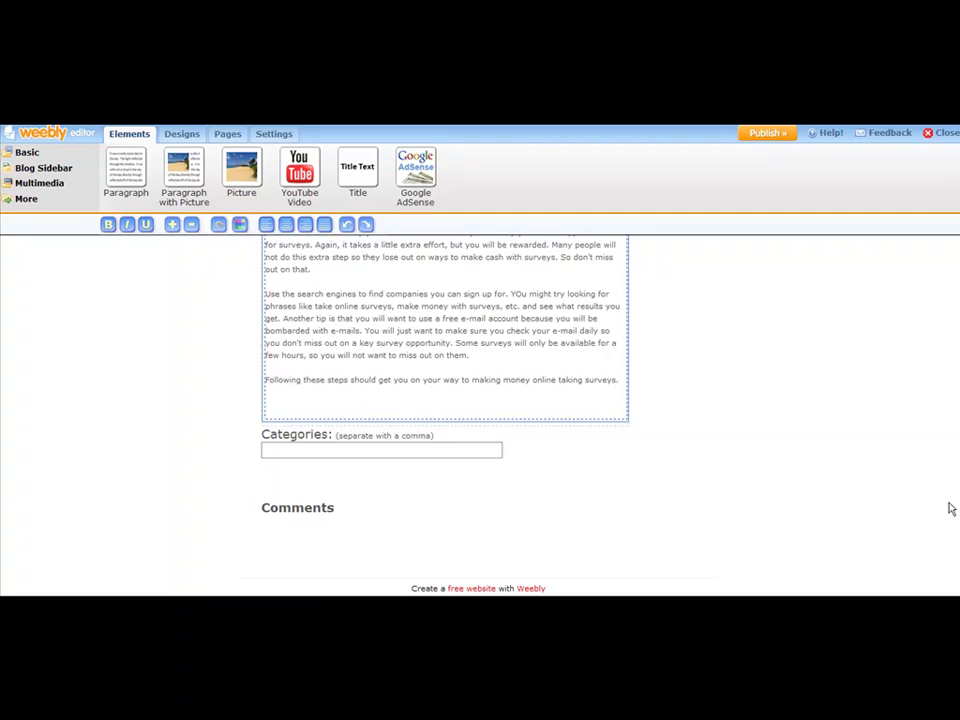
scroll(951, 430, up, 3)
scroll(950, 400, up, 4)
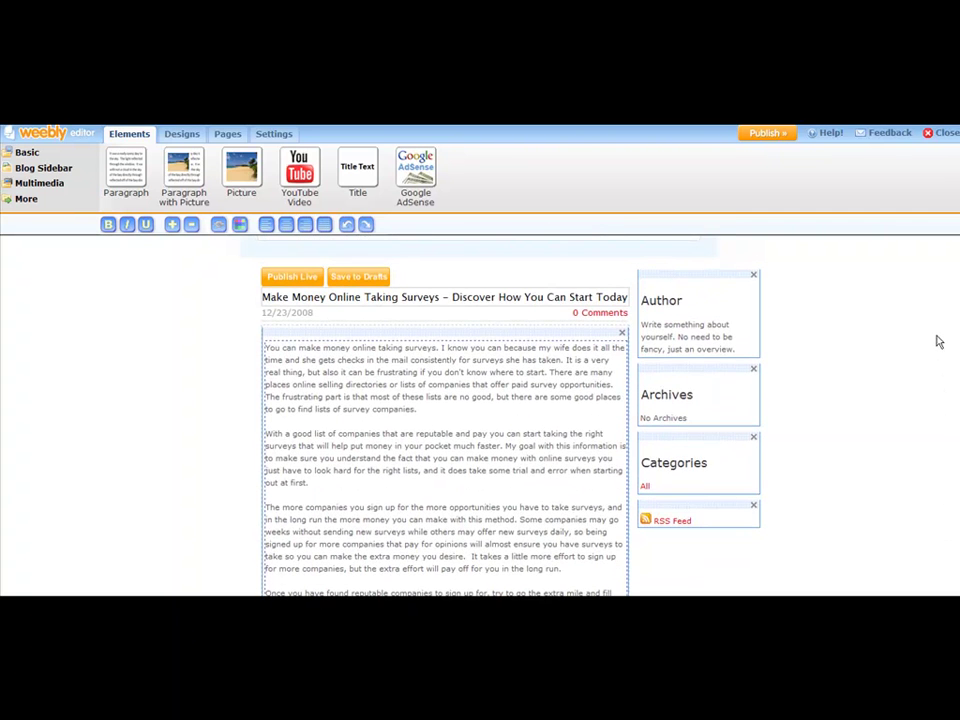
scroll(935, 336, up, 1)
scroll(930, 324, up, 1)
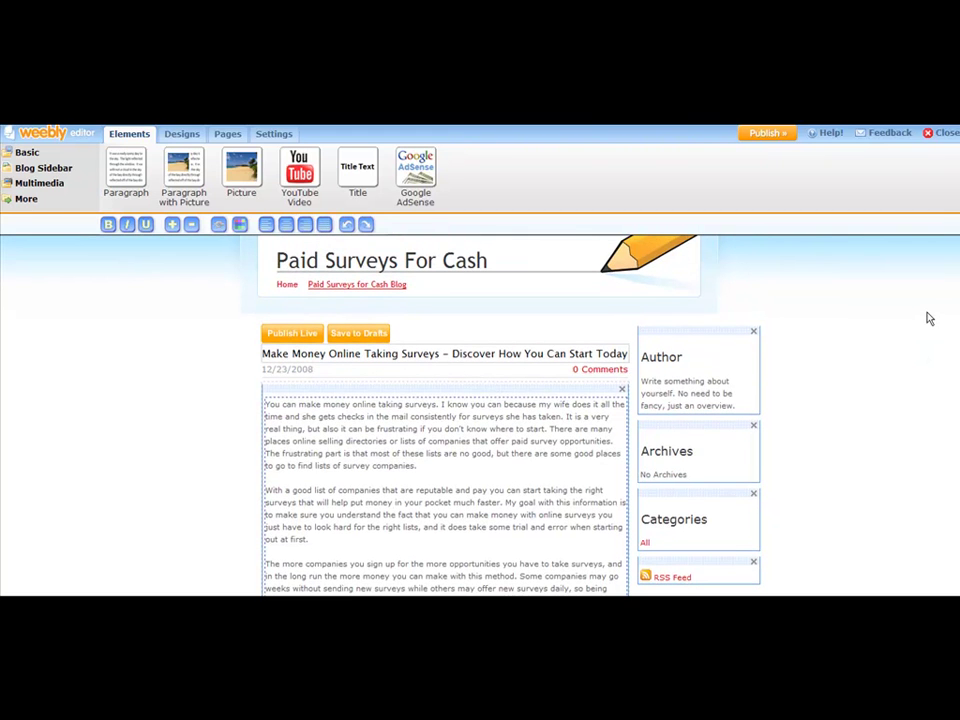
click(439, 465)
key(Return)
key(Return)
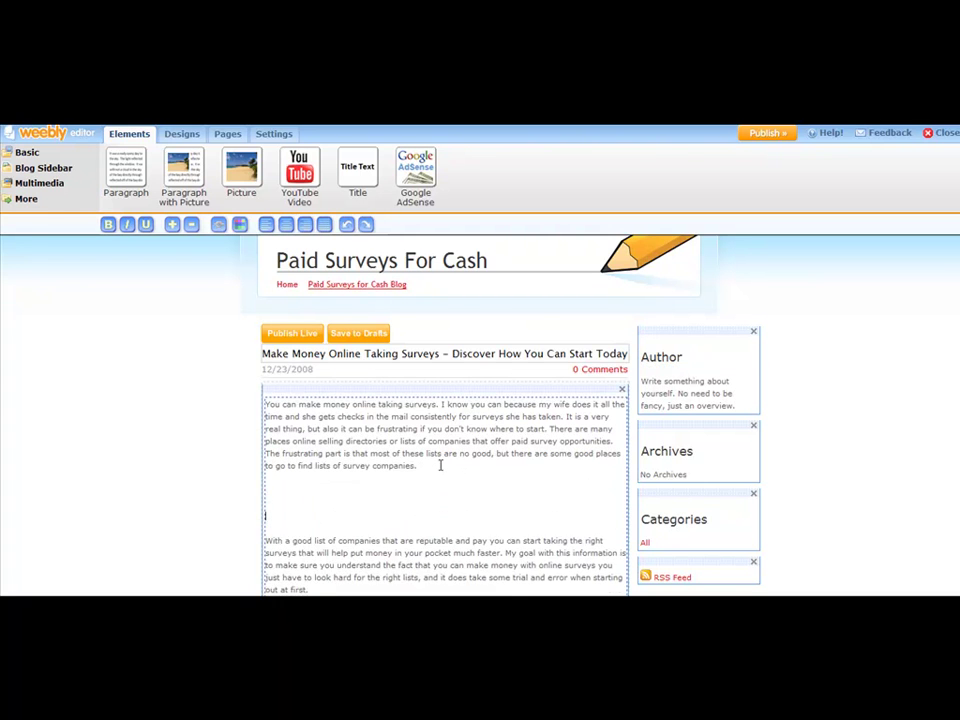
text(Discover How )
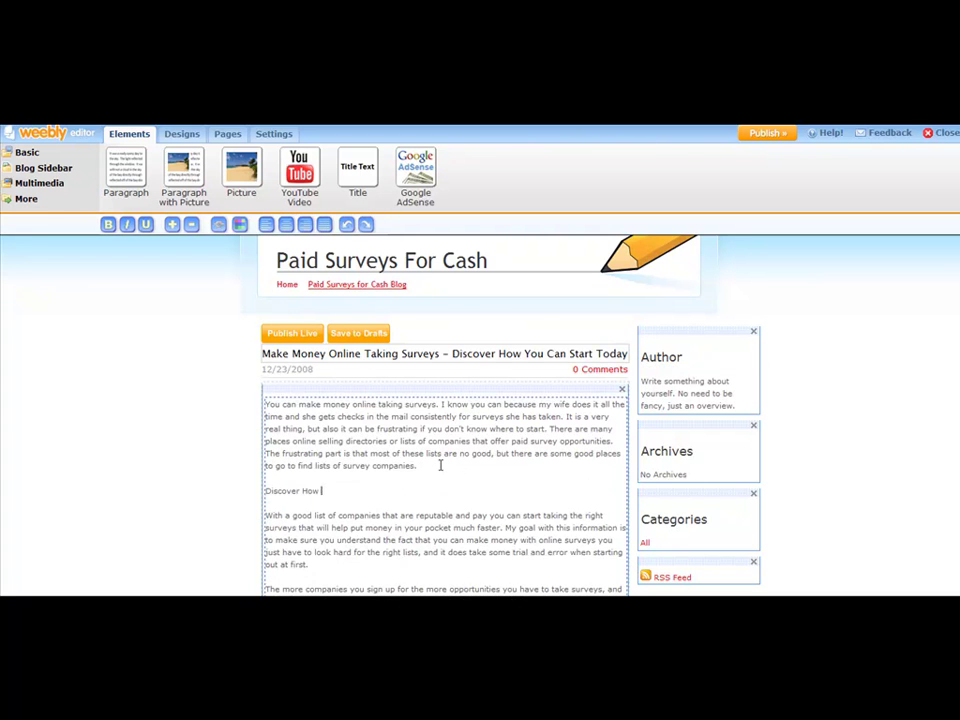
text(To Truly Get Paid for Taking Online Surveys Click Here)
shift+click(266, 498)
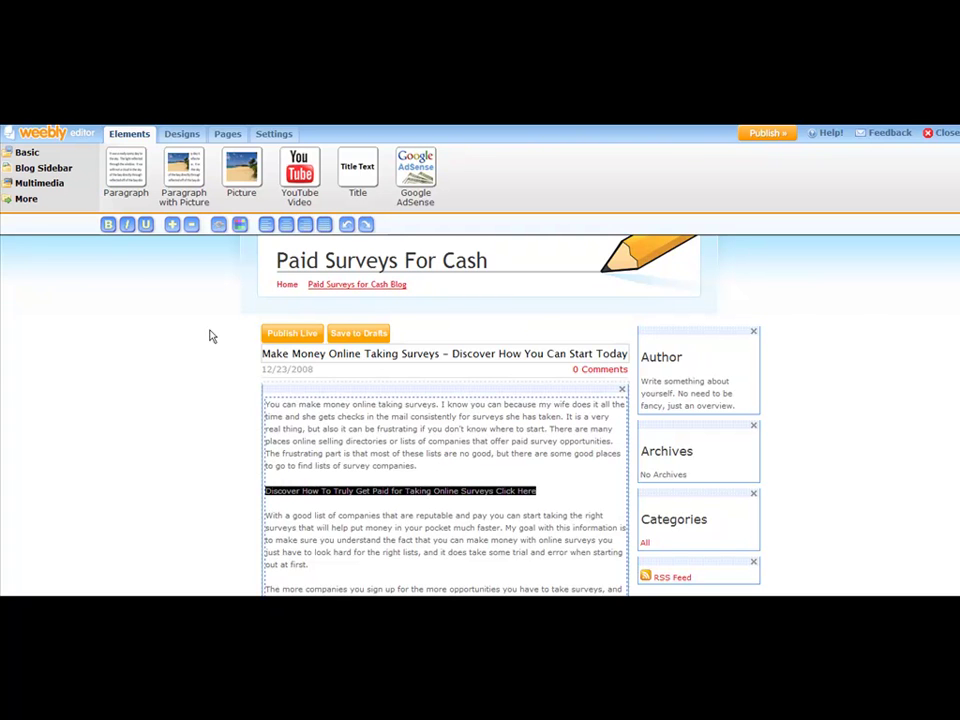
click(108, 224)
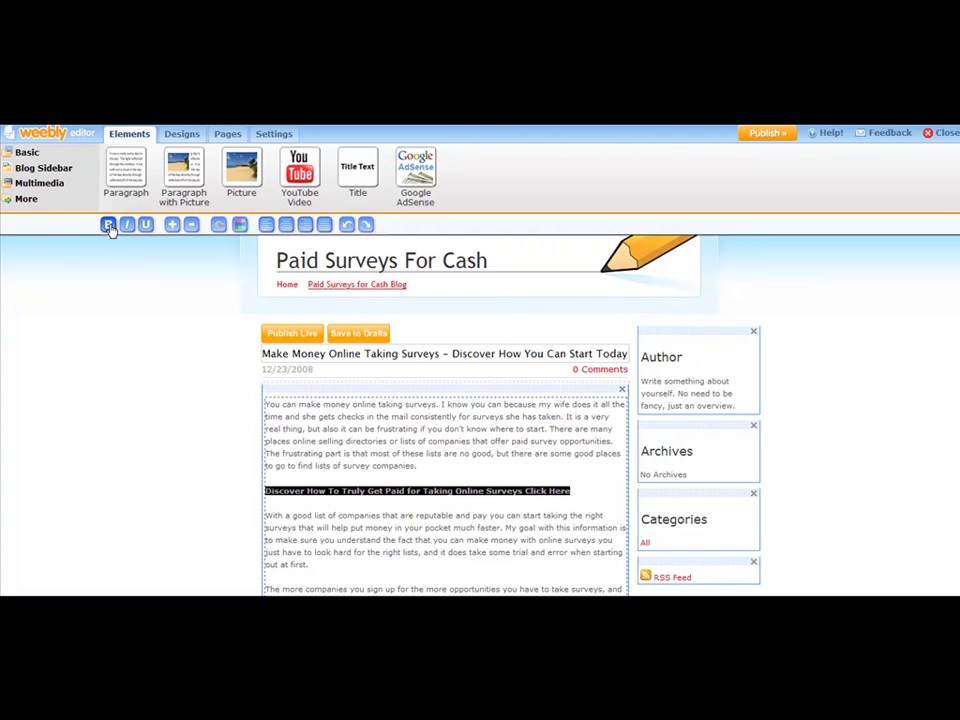
click(220, 224)
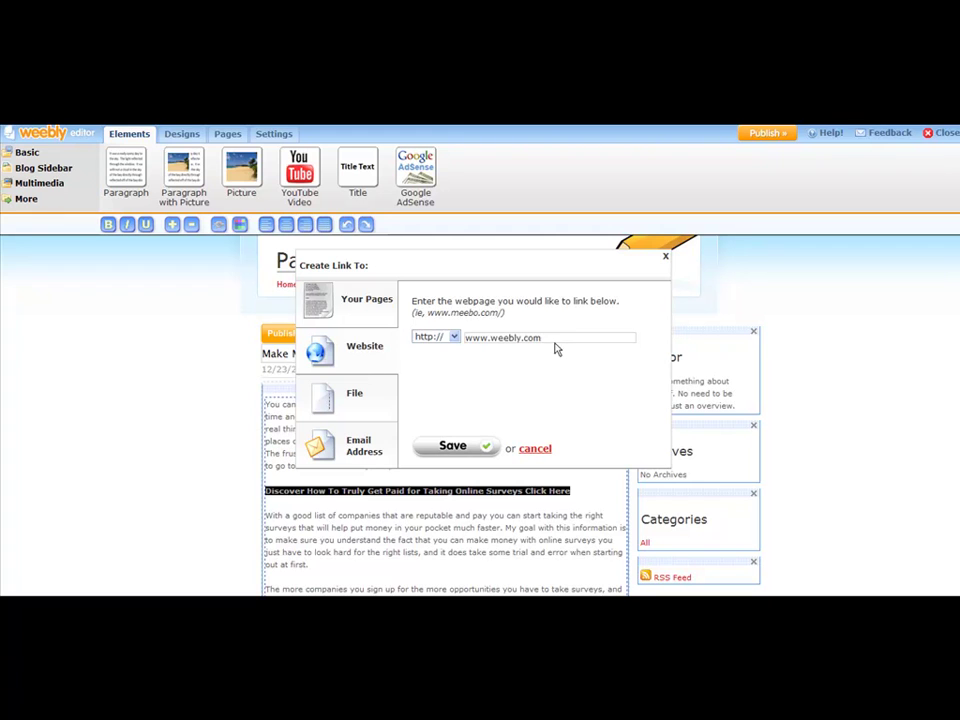
drag(556, 339, 457, 326)
text(pin)
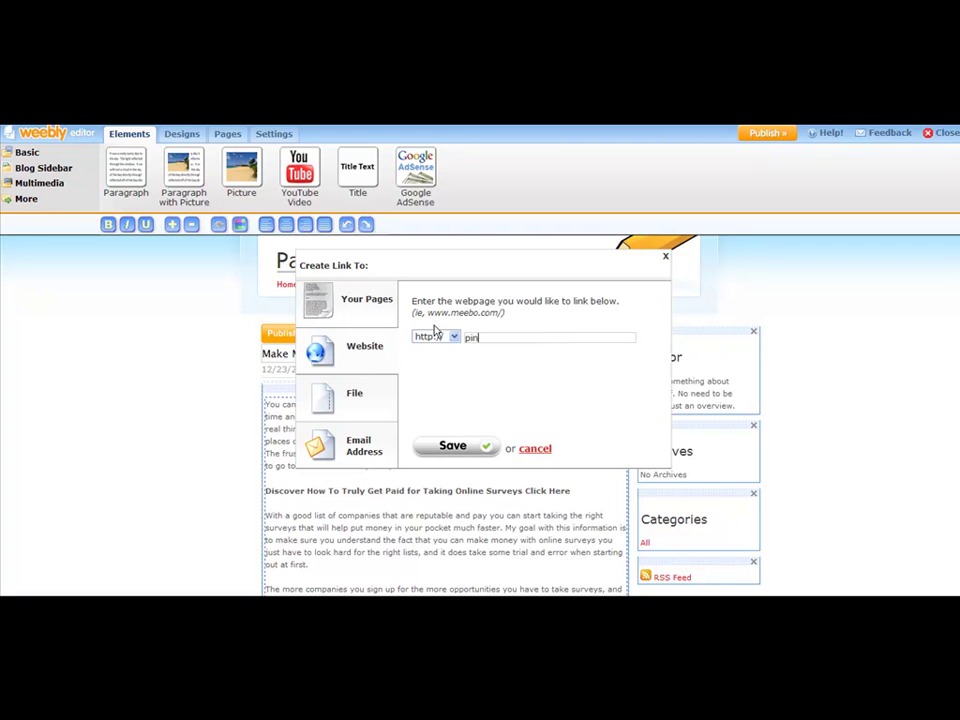
text(url.com/surveymoney)
click(529, 448)
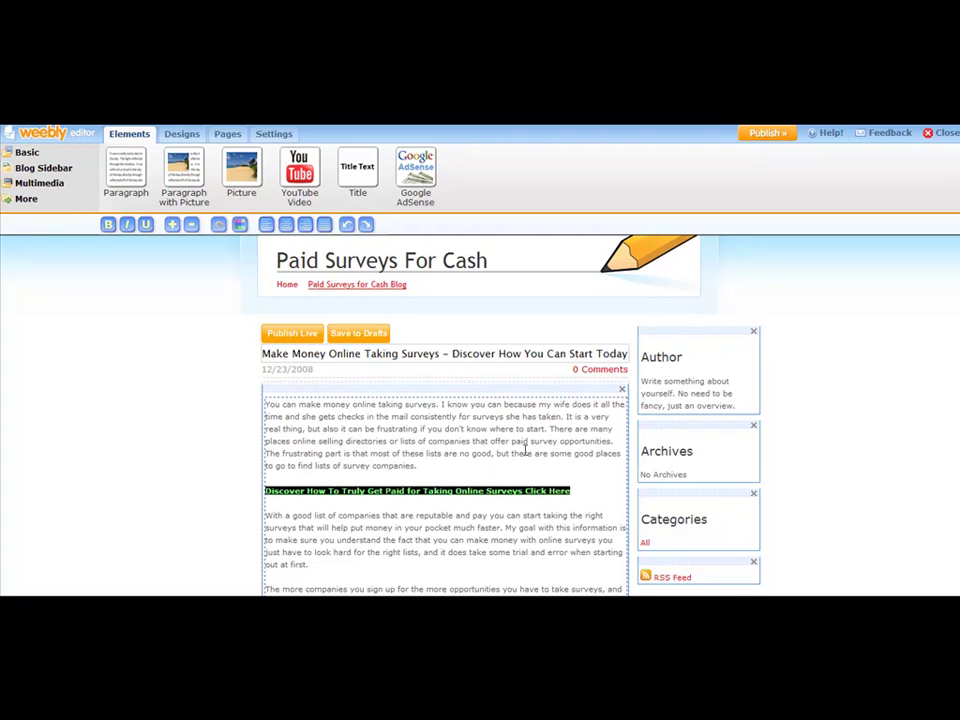
right_click(560, 493)
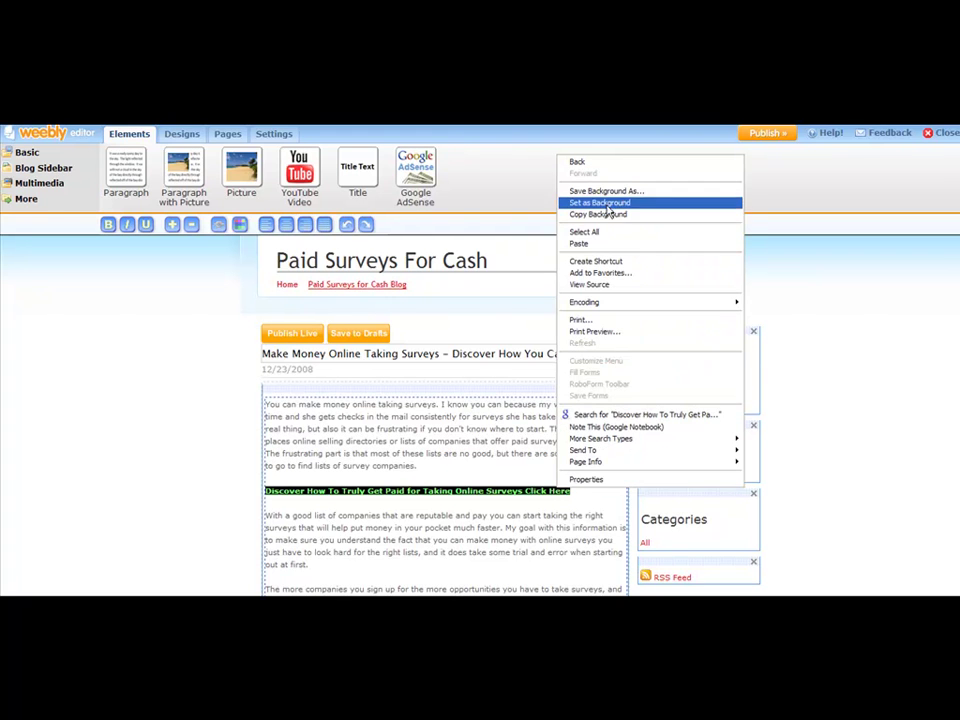
click(546, 470)
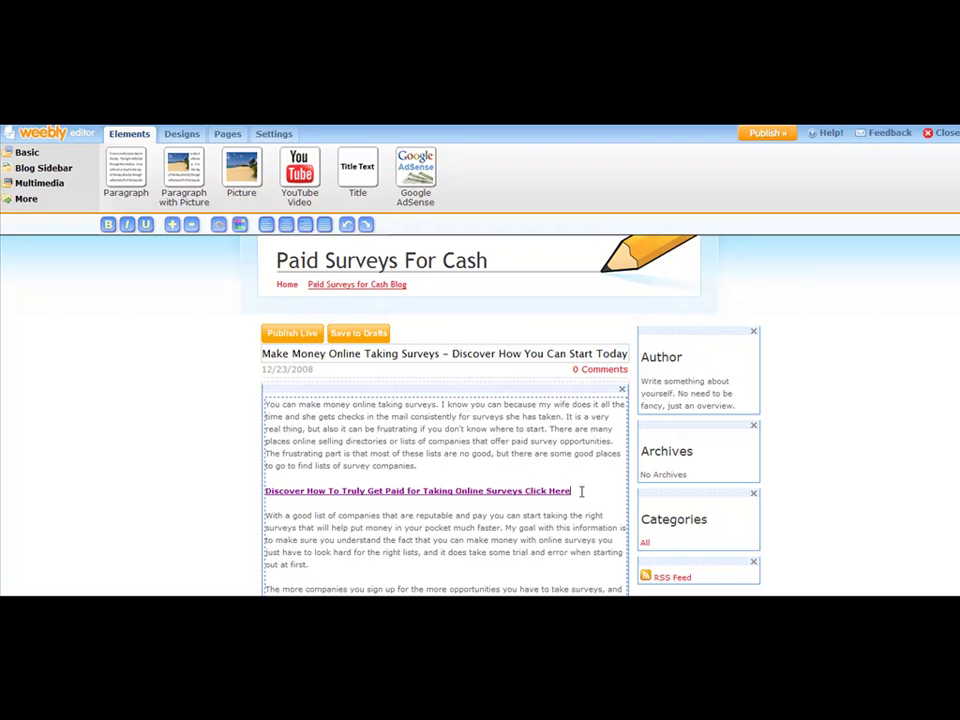
Step: Move the RSS Feed element above the Author section in the blog sidebar
scroll(955, 457, down, 10)
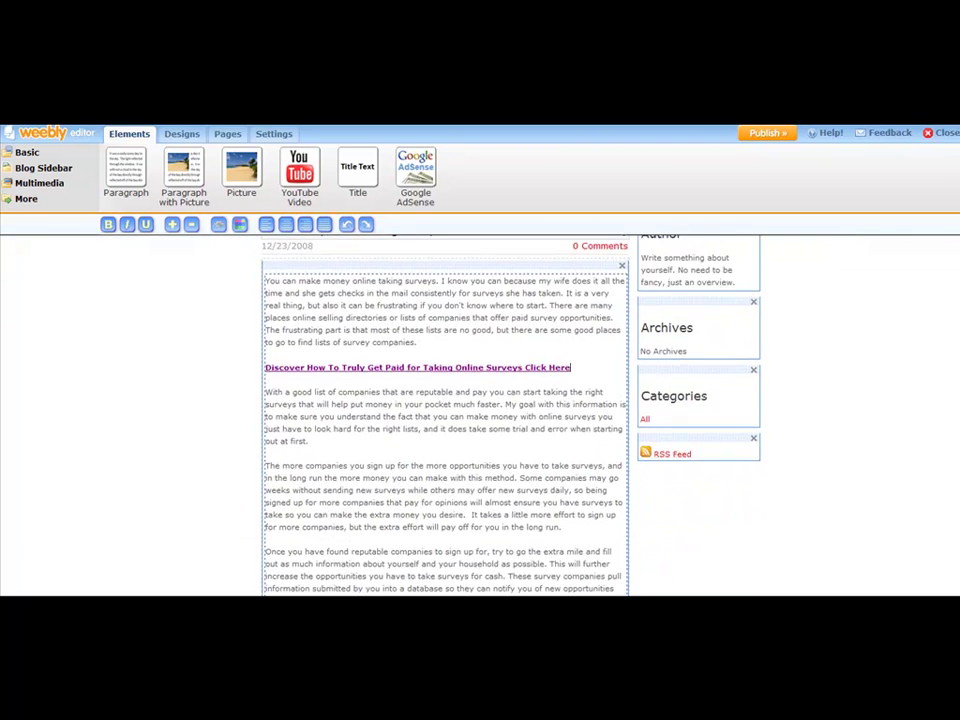
scroll(950, 486, down, 2)
scroll(947, 420, up, 12)
drag(947, 321, 946, 318)
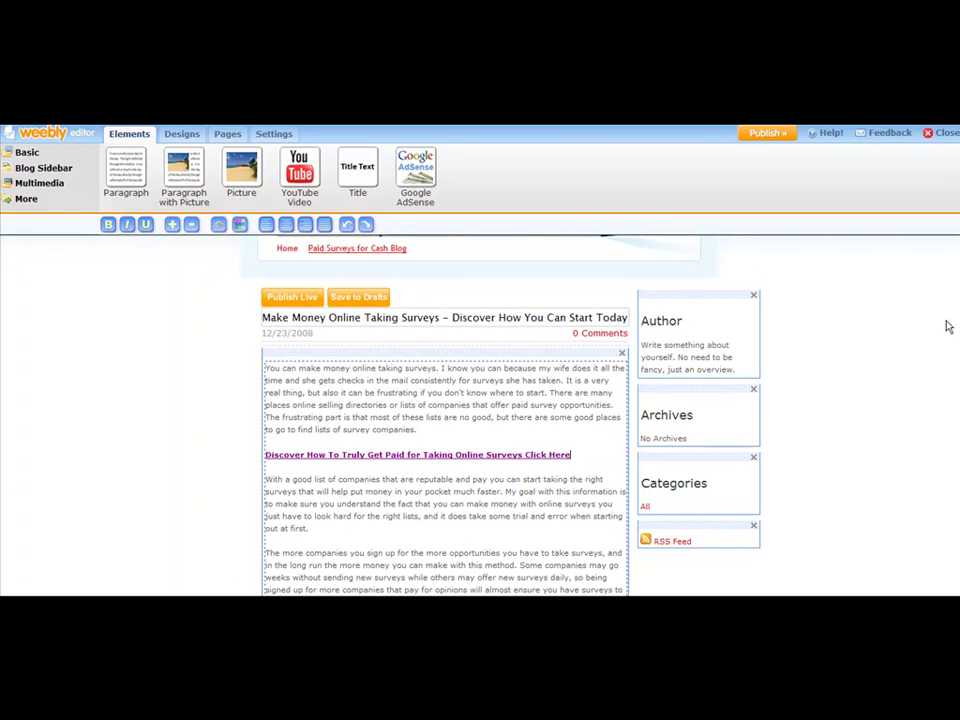
drag(707, 529, 691, 296)
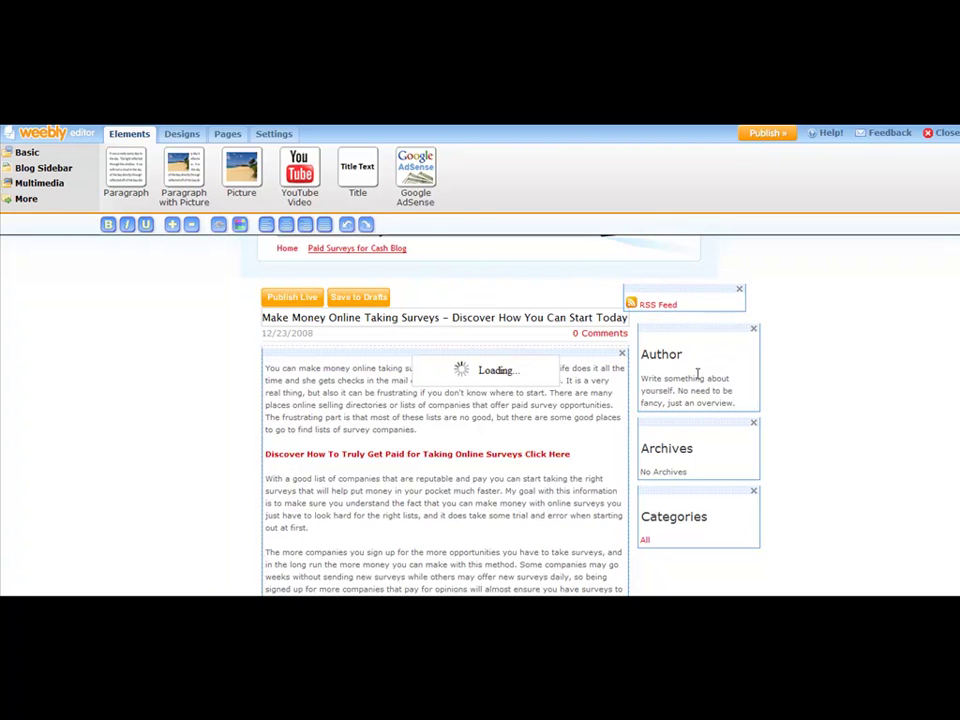
Step: Delete the Author element from the blog sidebar
click(754, 330)
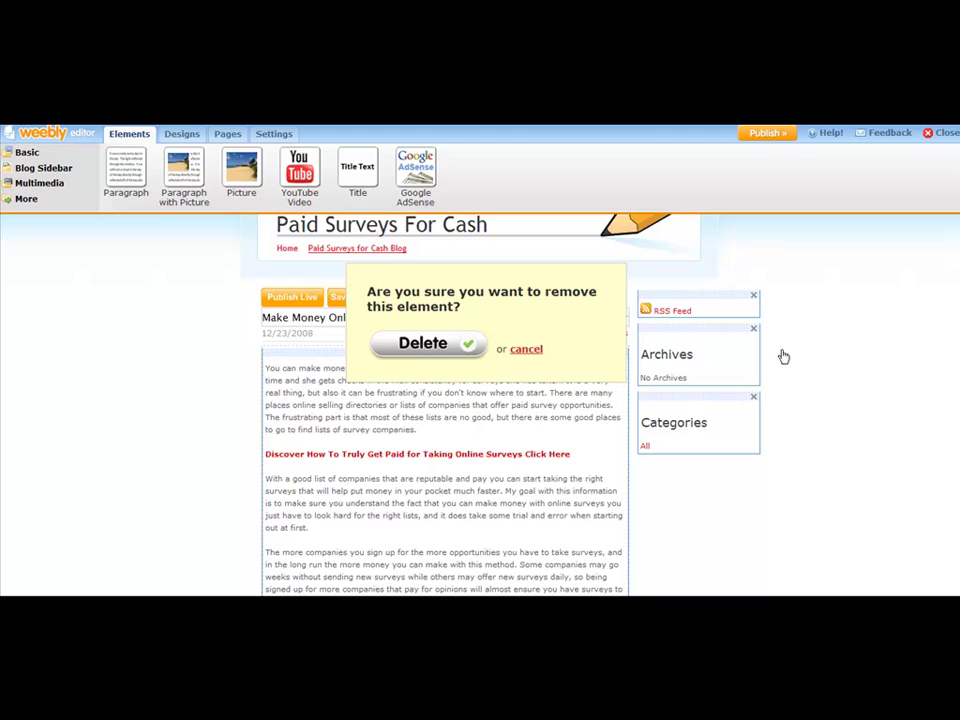
click(461, 340)
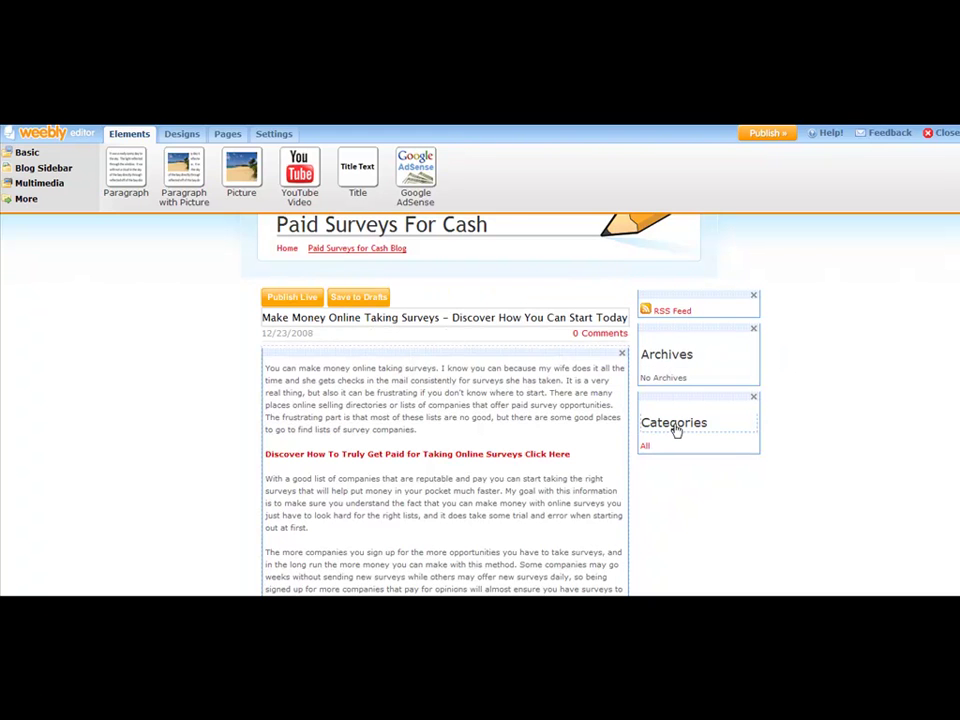
Step: Publish the new blog post live and publish the updated site
click(293, 297)
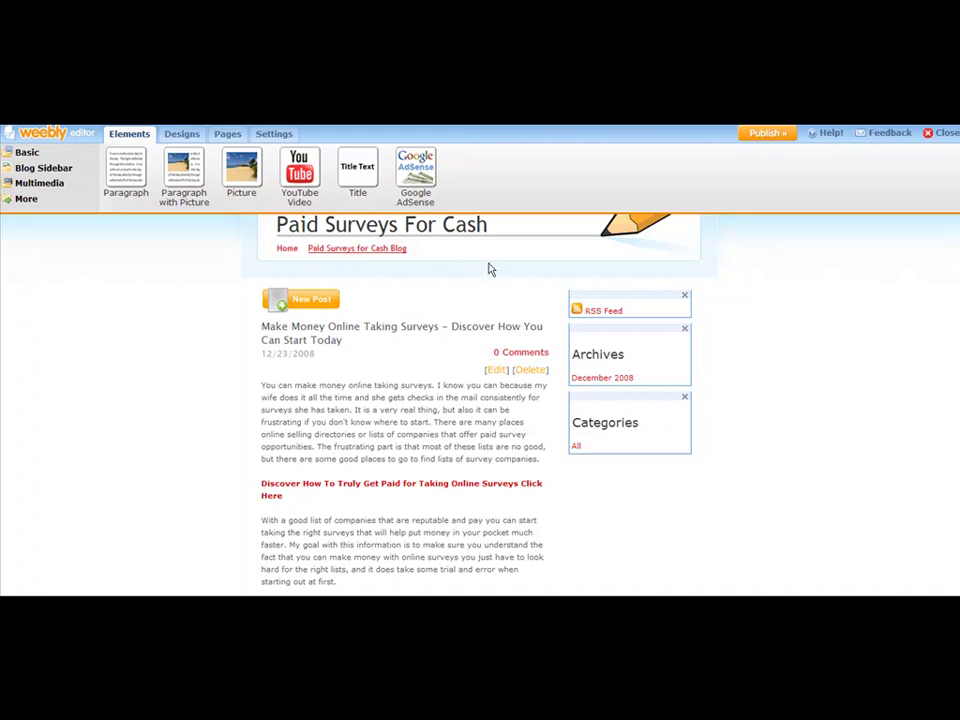
click(762, 140)
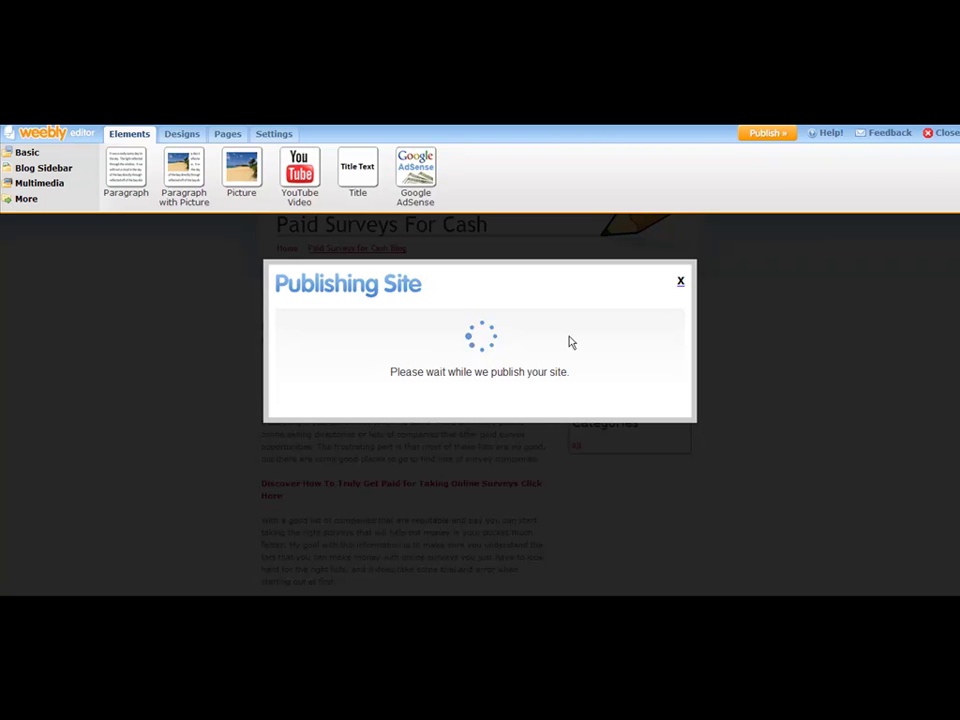
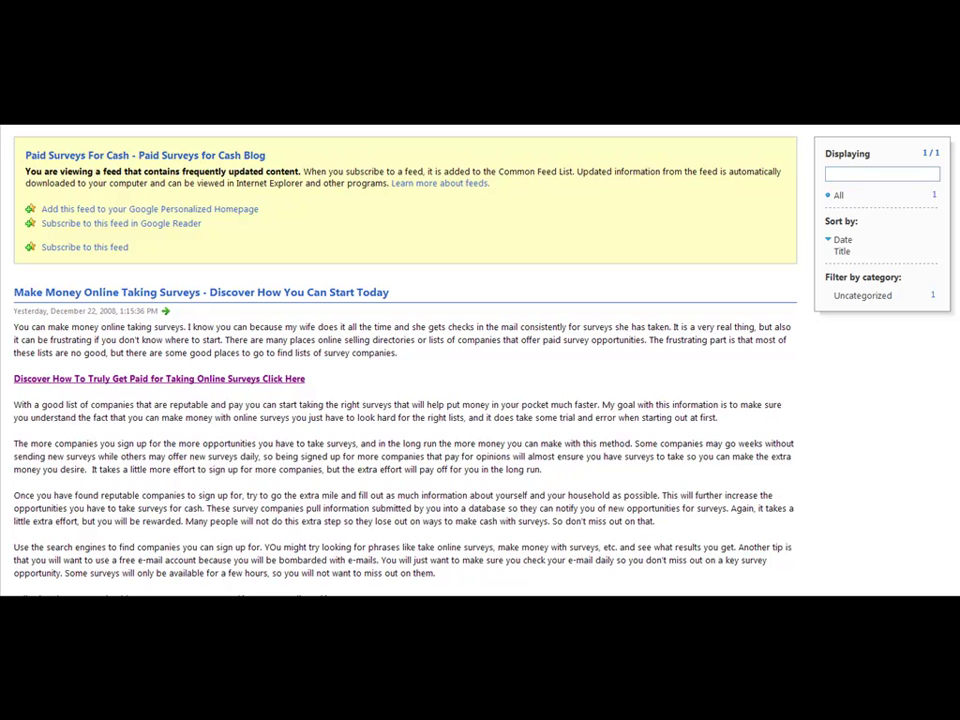
key(ctrl+t)
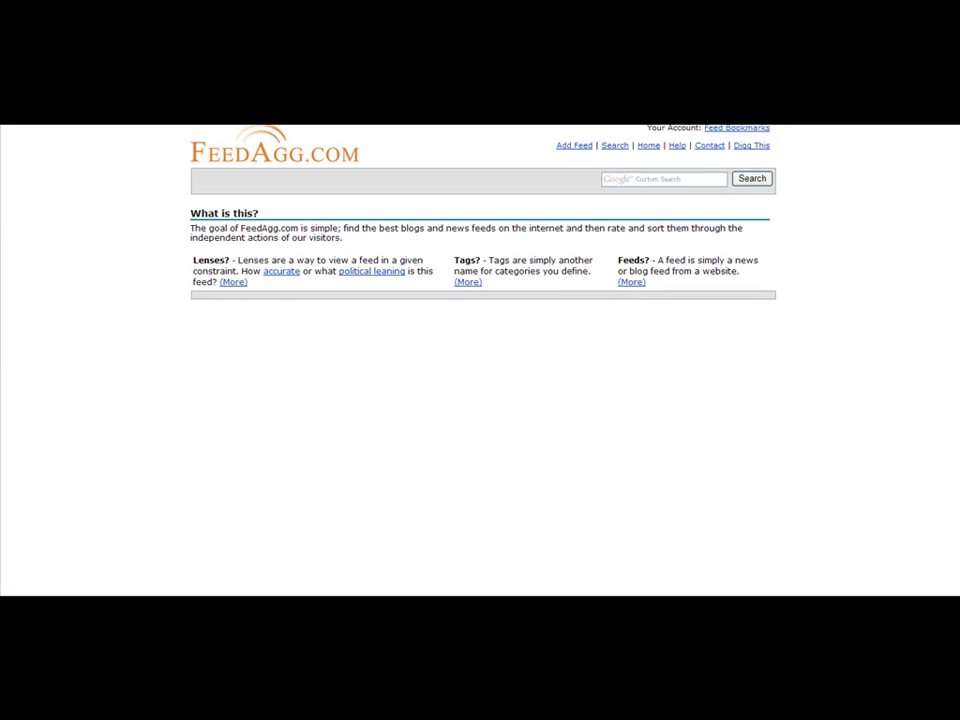
click(575, 147)
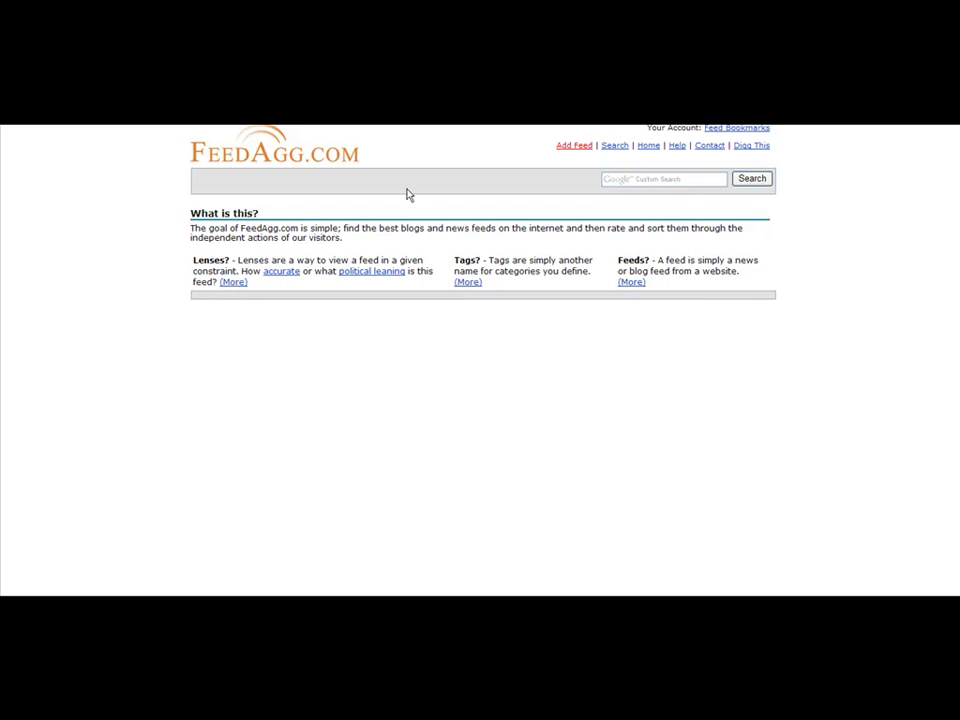
triple_click(413, 402)
text(http://paidsurveysforcash.weebly.com/1/feed)
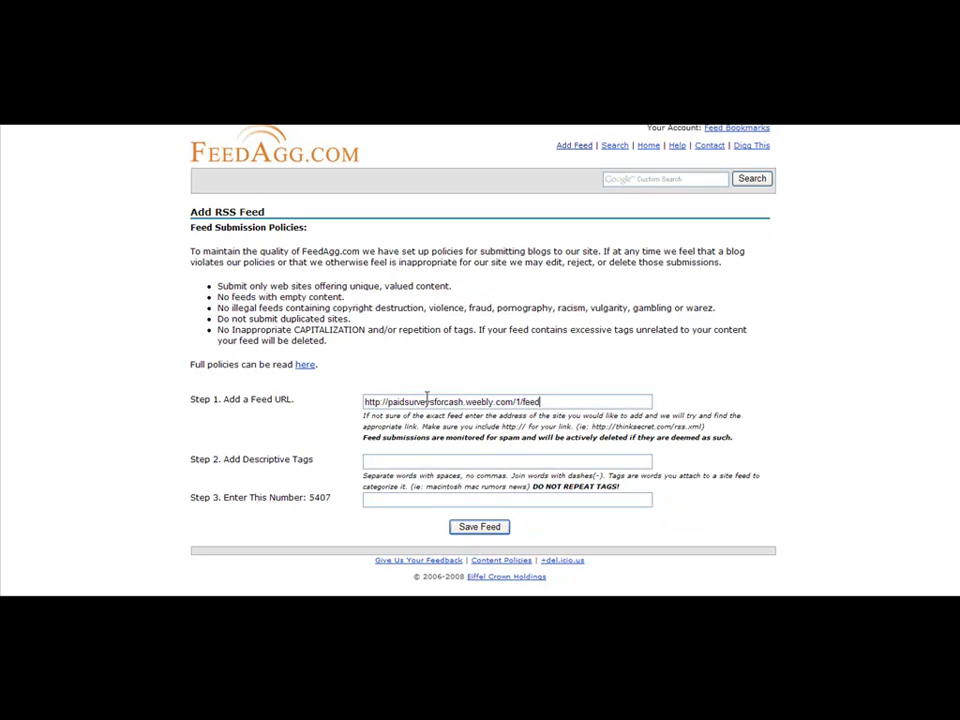
Step: Add the tags "make money online with surveys", enter the verification number shown on the form, and save the feed
click(398, 460)
text(make money online with surveys)
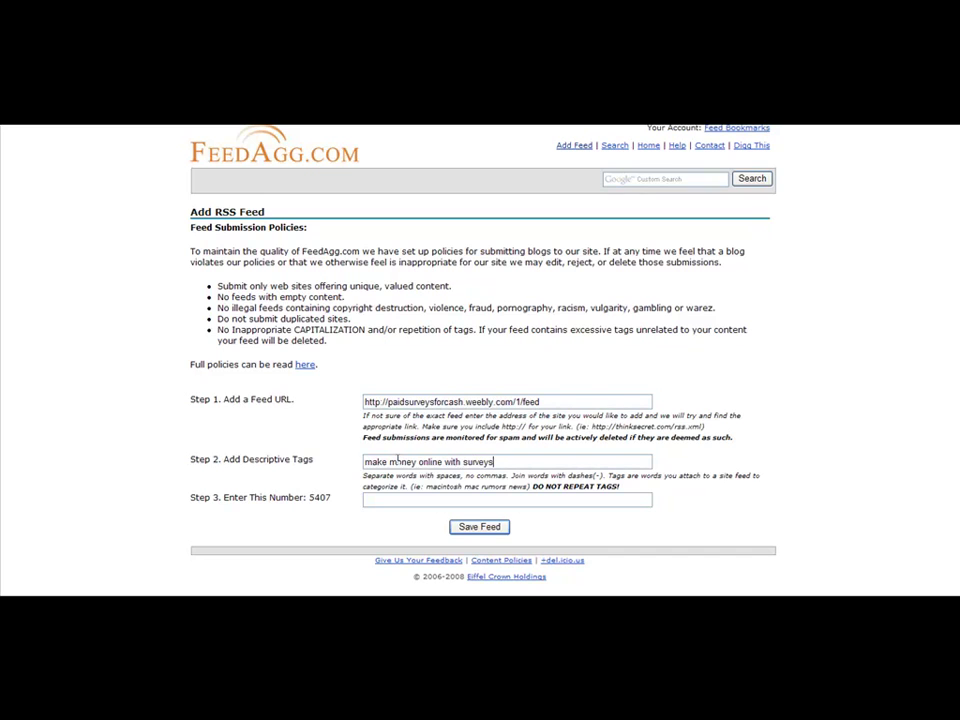
key(Tab)
text(5407)
click(472, 528)
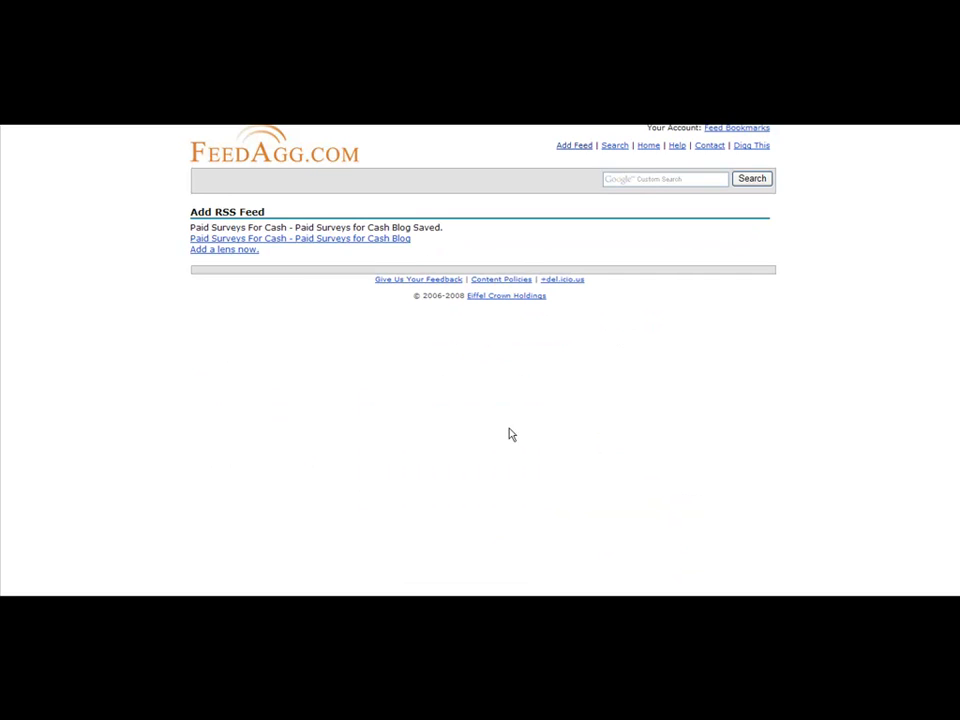
Step: Review the saved Paid Surveys For Cash feed page on FeedAgg, test its "Click Here" link, and leave the sales page
click(261, 240)
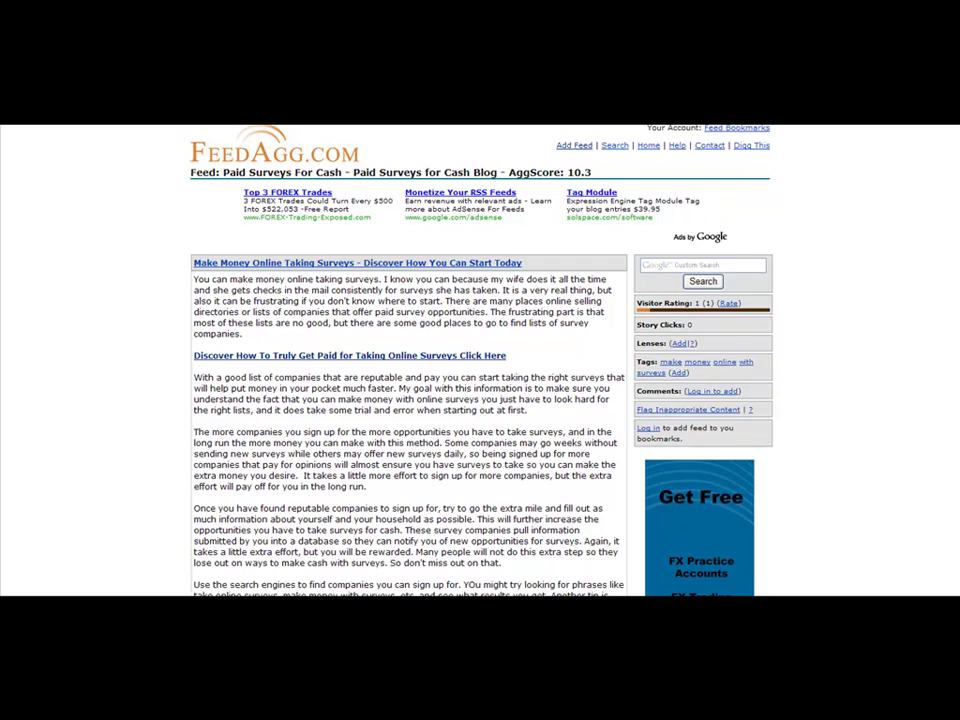
scroll(480, 360, down, 5)
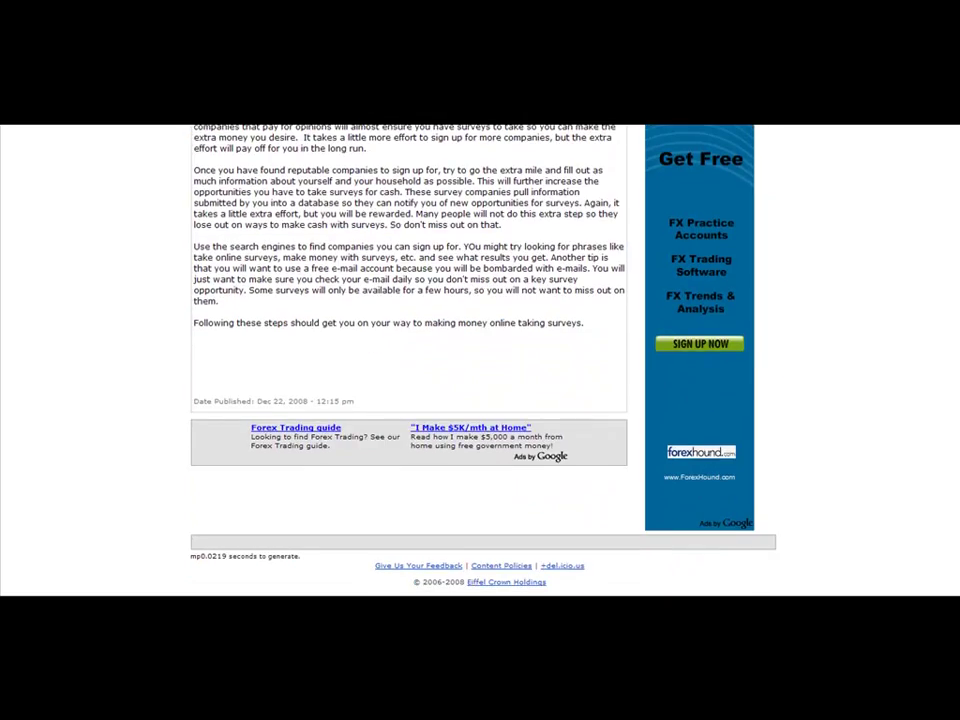
scroll(480, 360, up, 4)
scroll(443, 366, up, 2)
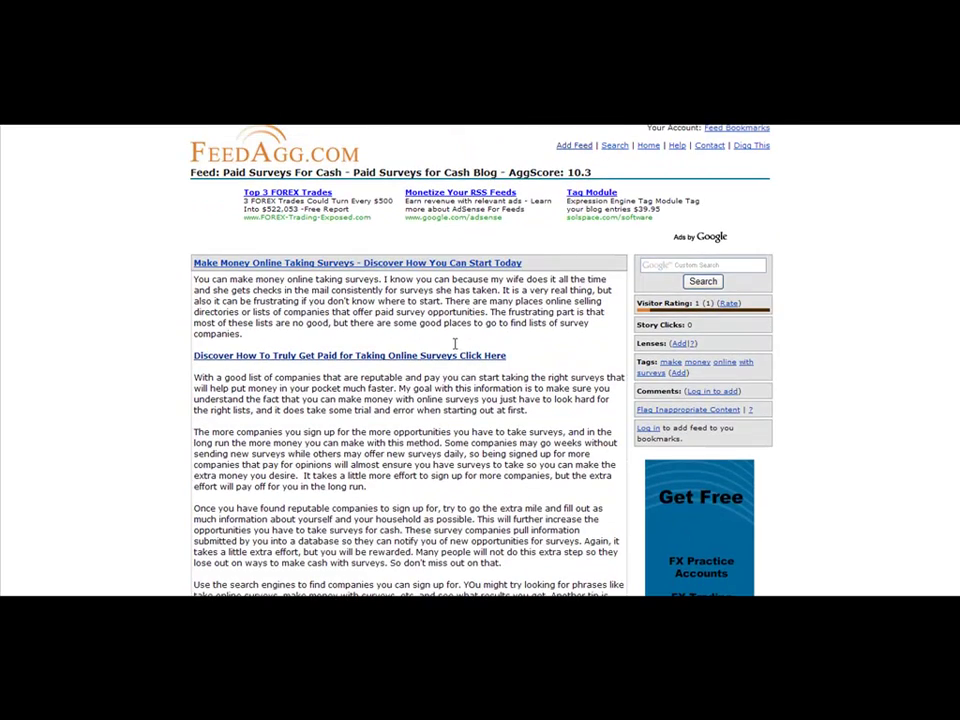
click(441, 359)
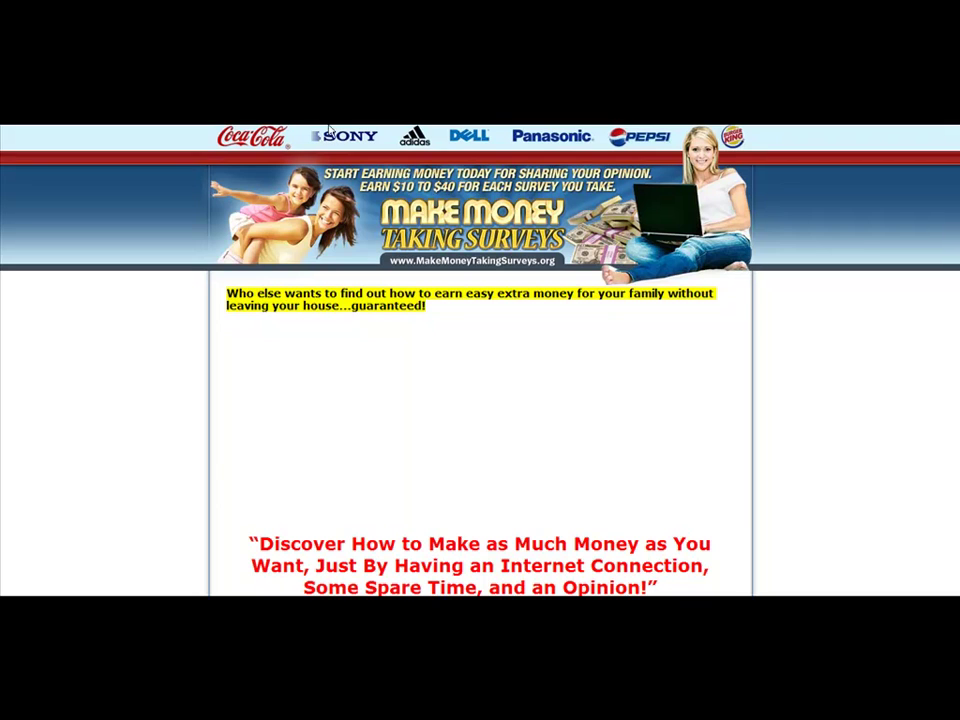
click(335, 120)
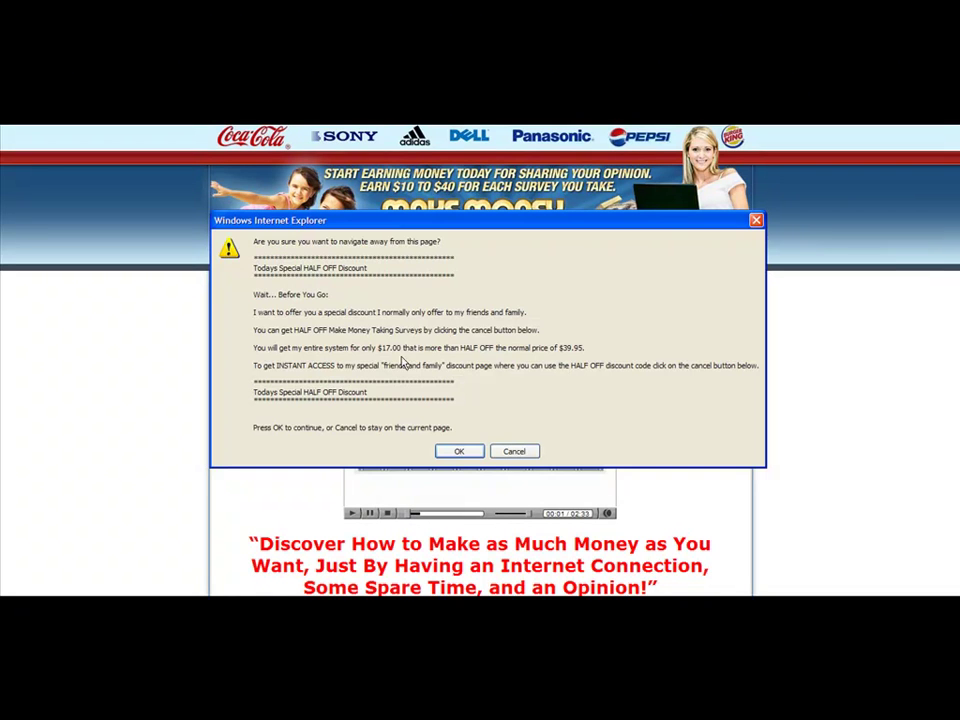
click(459, 451)
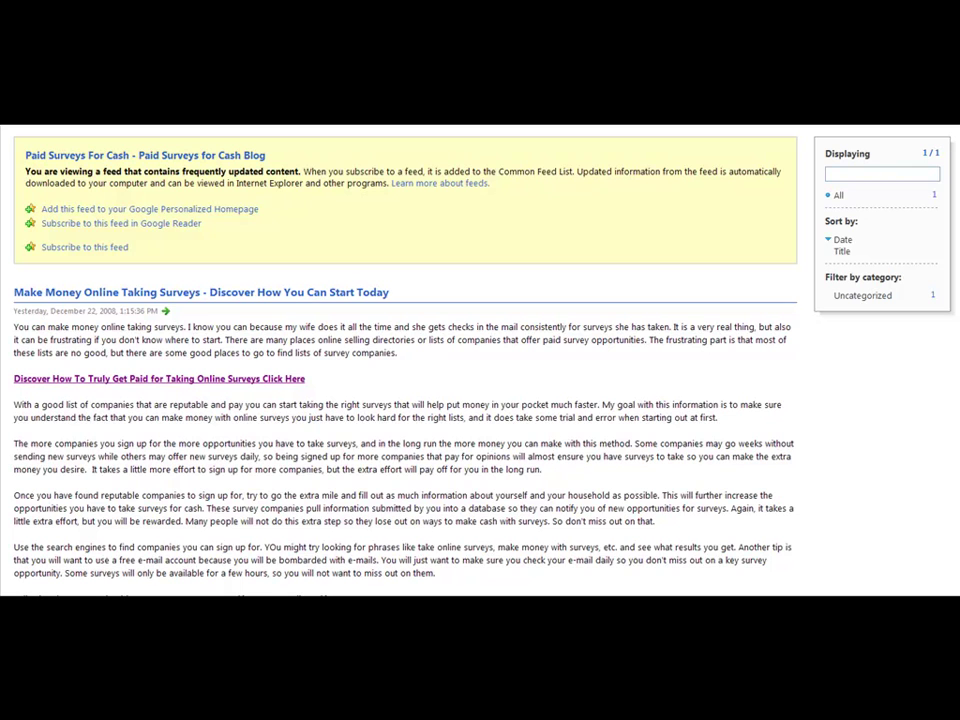
key(ctrl+t)
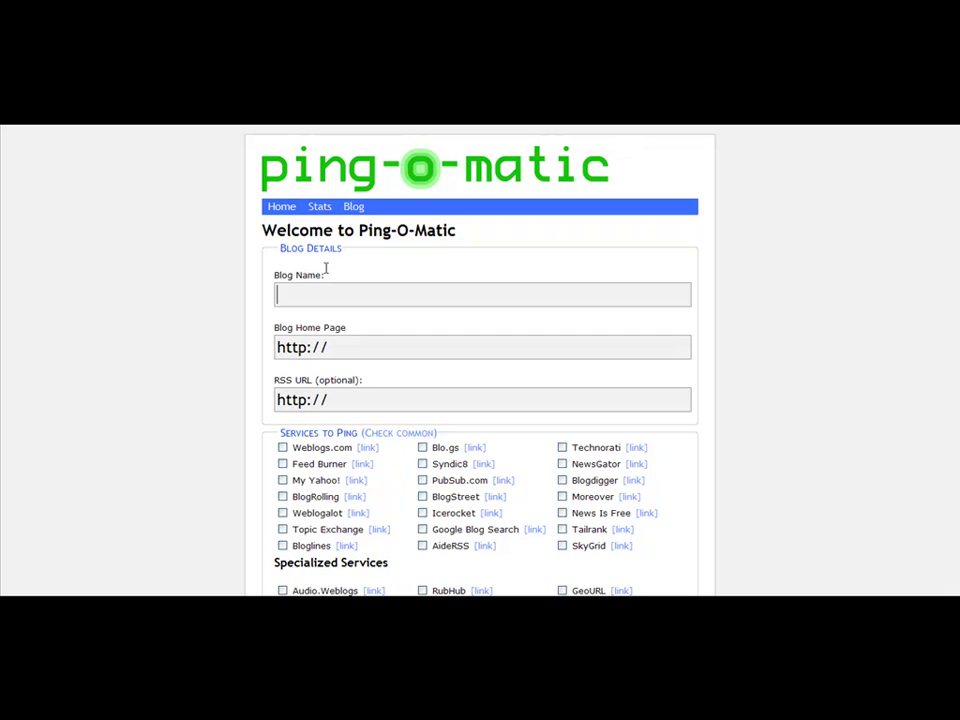
text(Paid Surveys for Cash)
key(Tab)
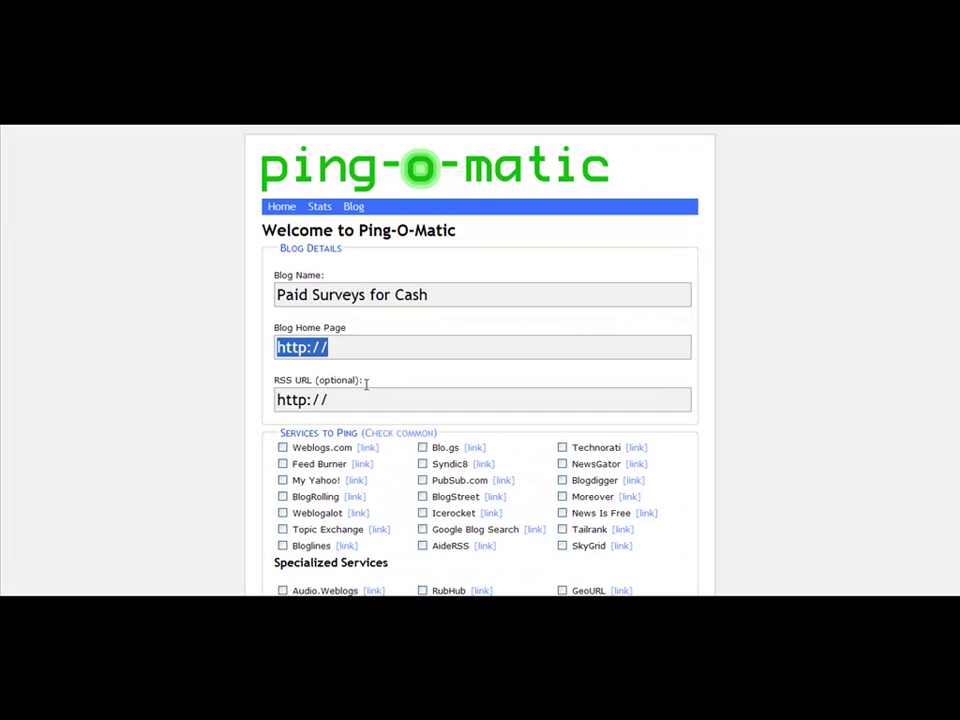
text(http://paidsurveysforcash.weebly.com/1/feed)
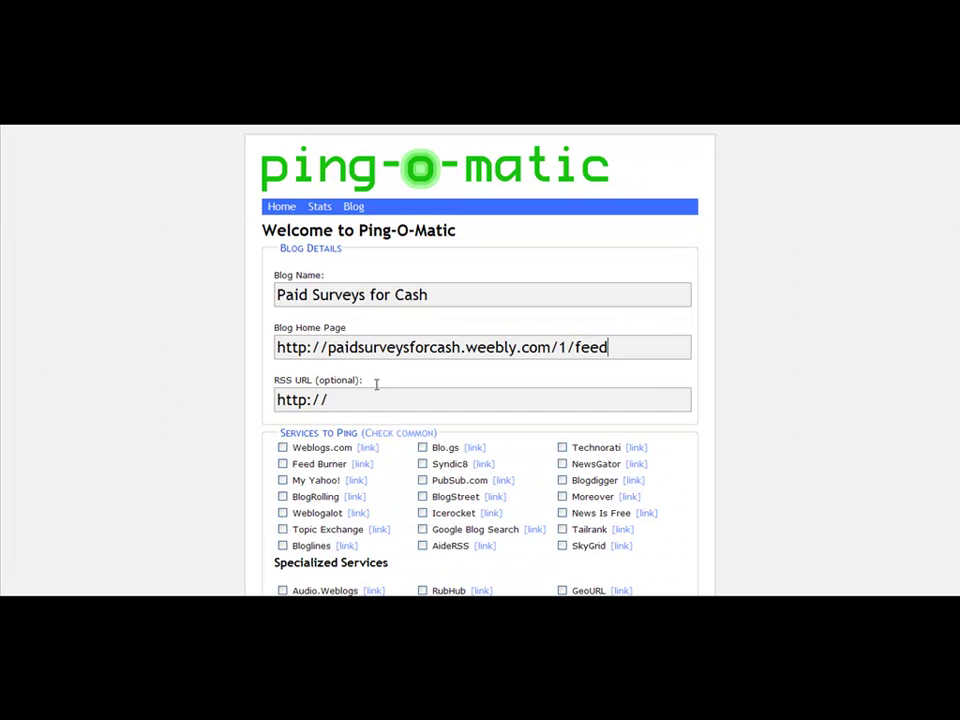
drag(557, 347, 658, 356)
key(BackSpace)
drag(334, 396, 185, 417)
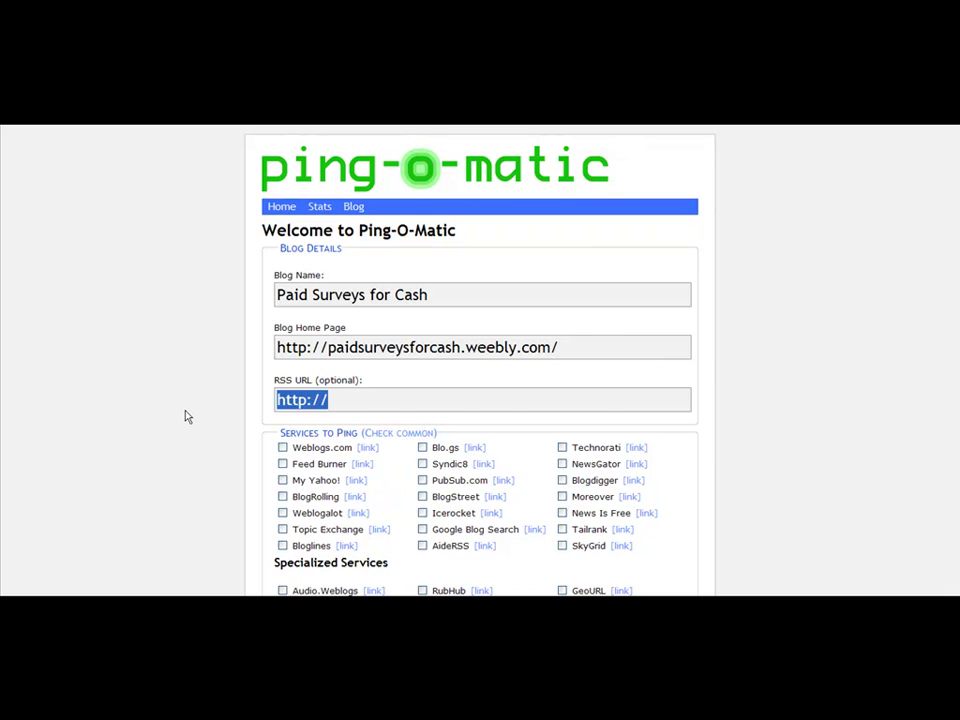
text(http://paidsurveysforcash.weebly.com/1/feed)
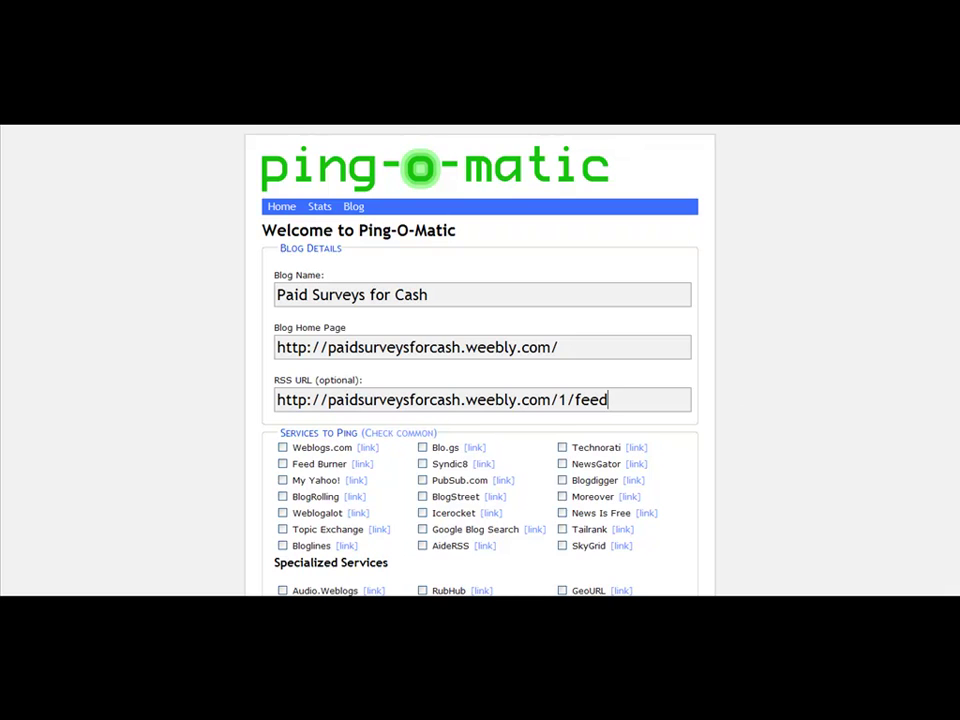
Step: Select all the common ping services, send the pings, and look through the ping results
scroll(953, 388, down, 2)
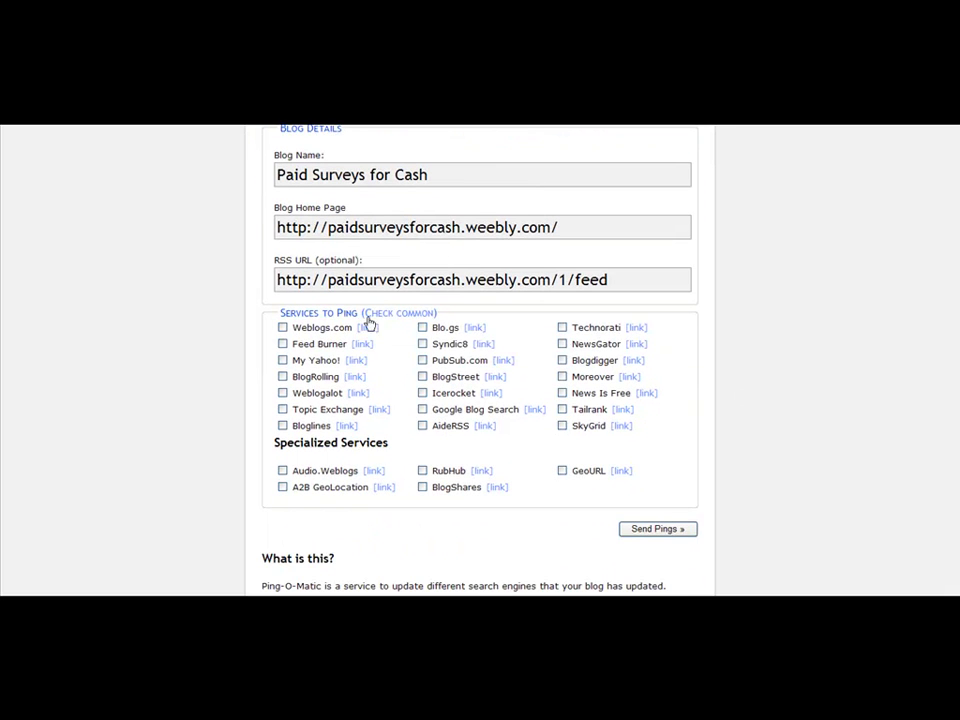
click(389, 314)
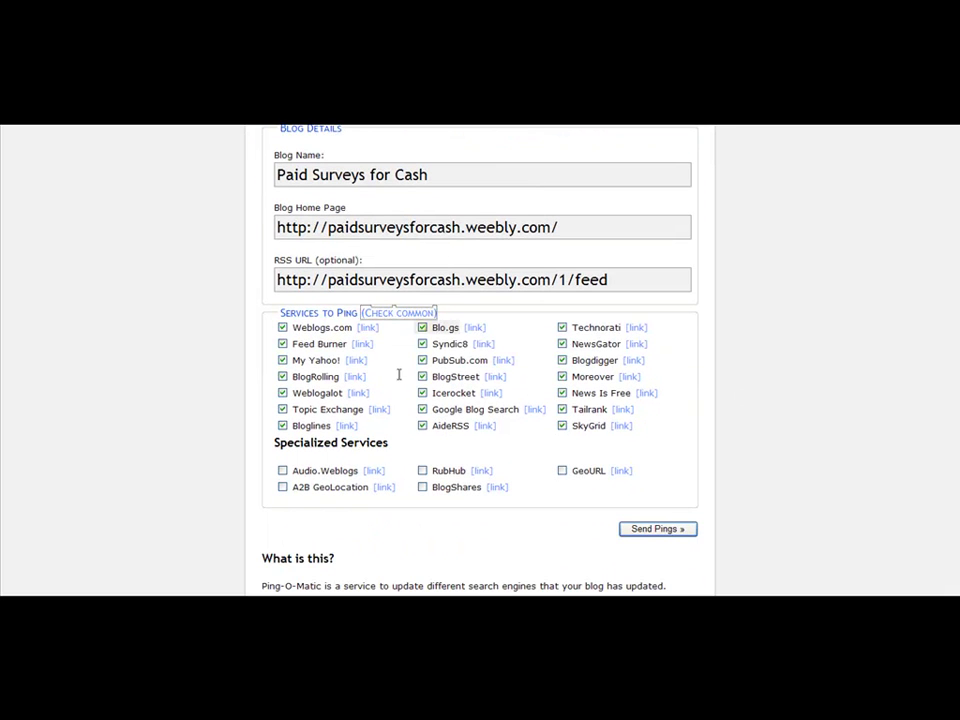
click(686, 531)
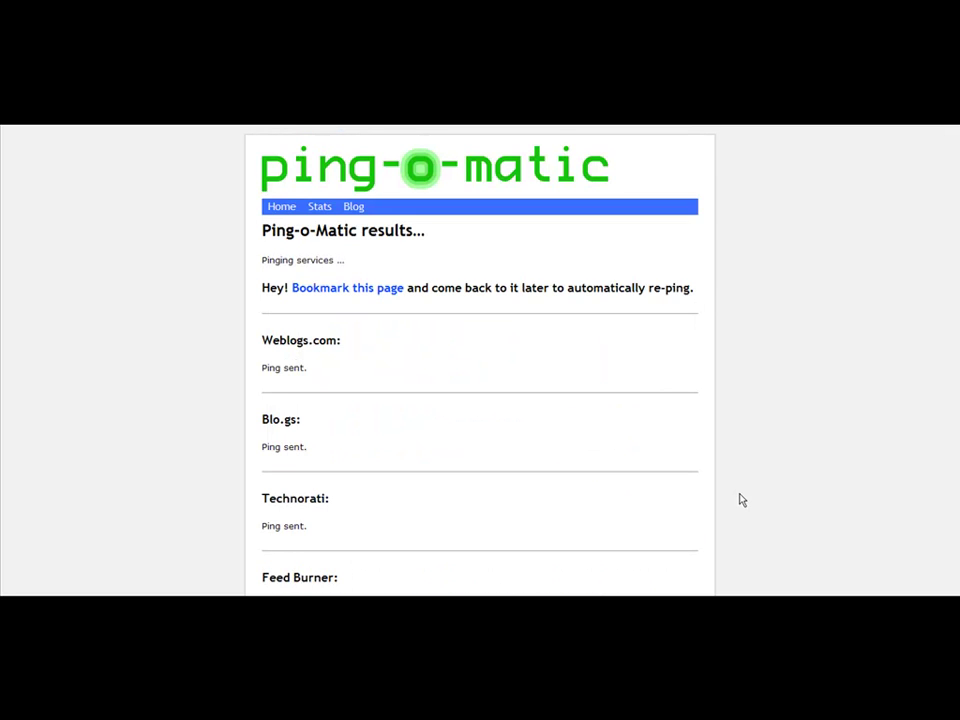
scroll(742, 500, down, 10)
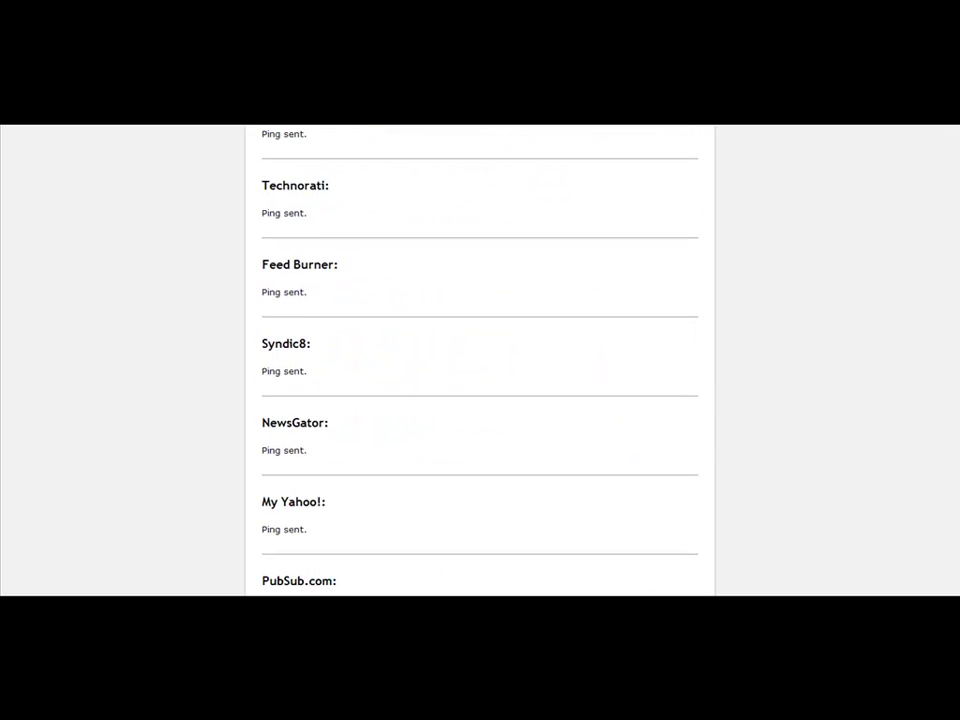
scroll(956, 522, down, 6)
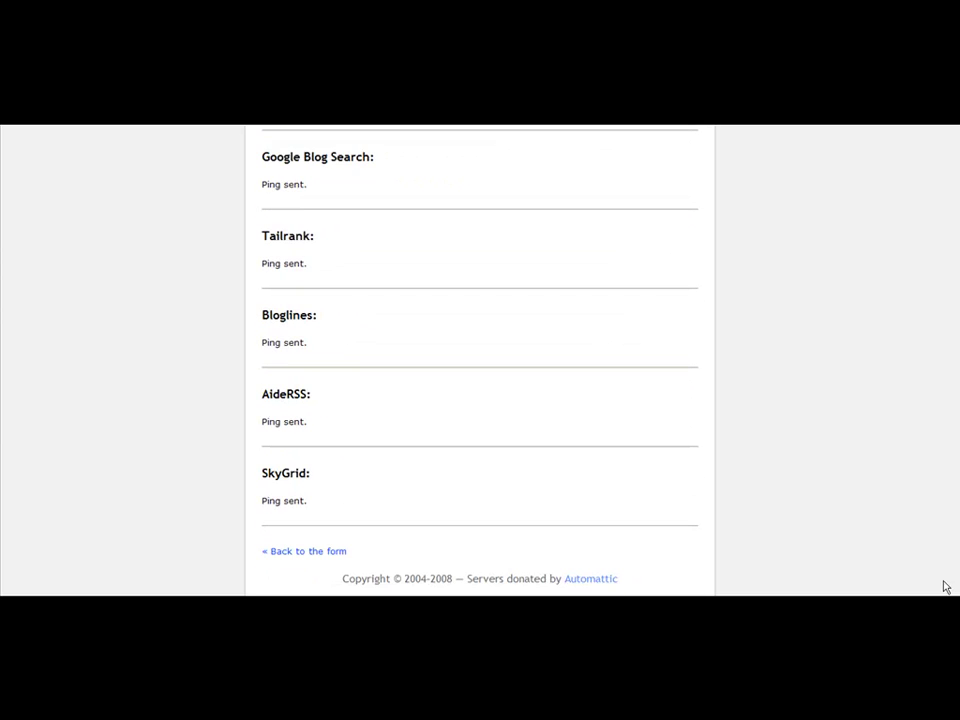
scroll(940, 317, up, 8)
scroll(940, 317, up, 5)
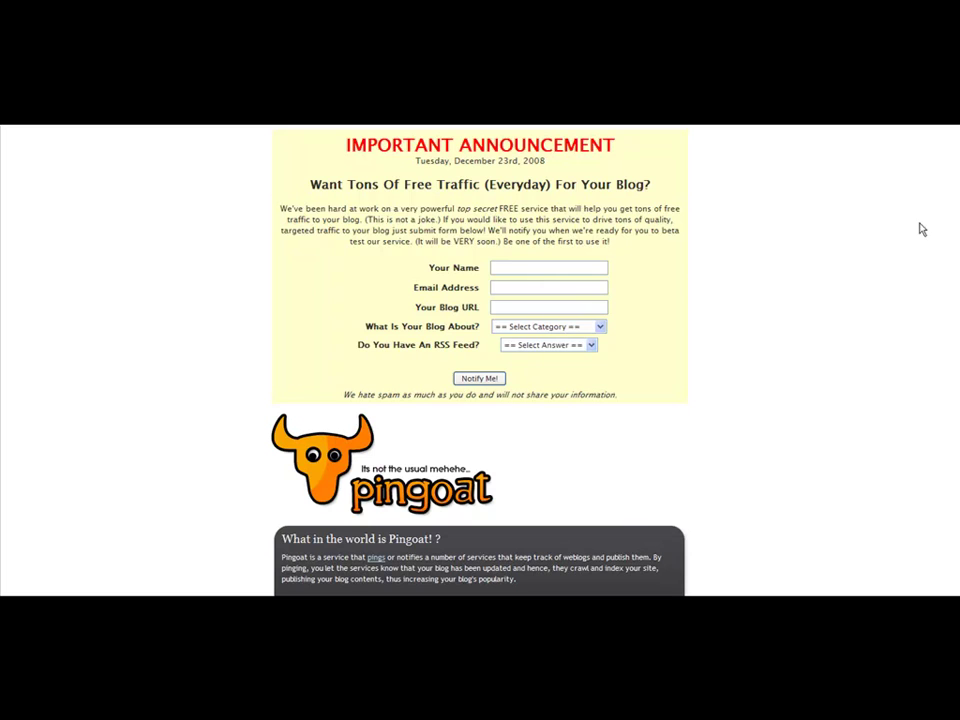
scroll(952, 231, down, 5)
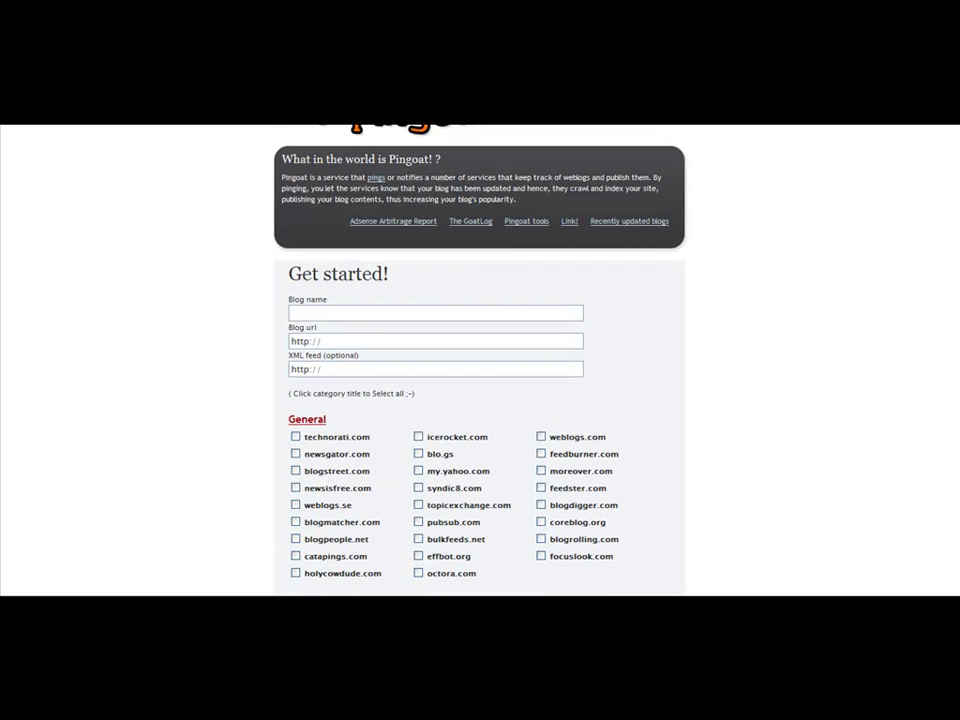
click(495, 315)
text(Paid Surveys for Cash)
key(Tab)
text(http://www)
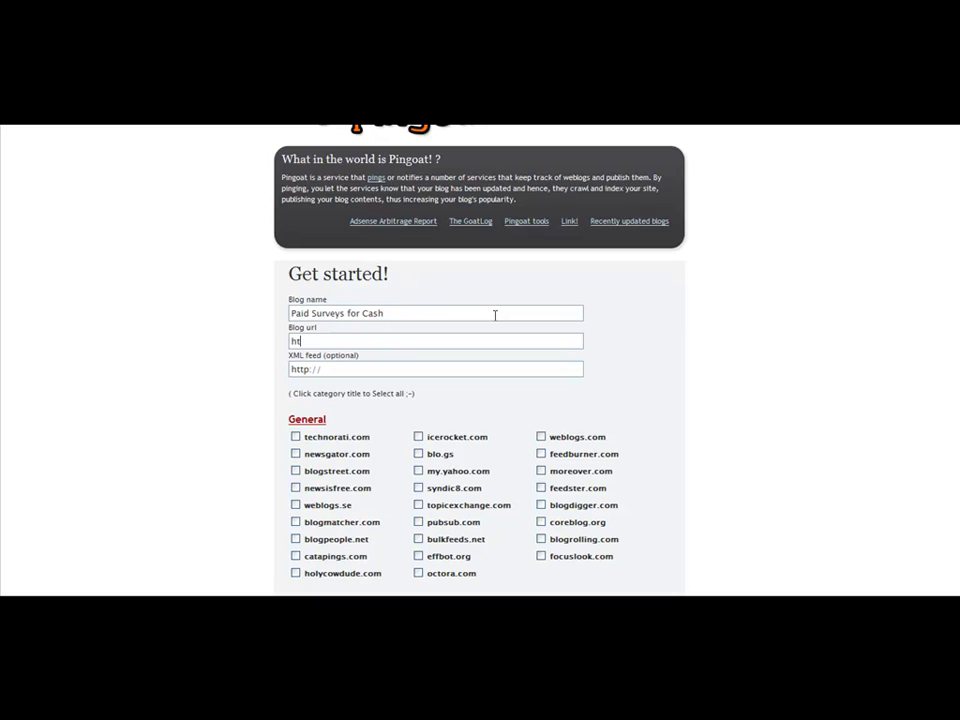
key(BackSpace)
key(BackSpace)
key(BackSpace)
key(BackSpace)
key(BackSpace)
key(BackSpace)
key(BackSpace)
key(BackSpace)
key(BackSpace)
key(BackSpace)
text(http://paidsurveysforcash.weebly.com/1/feed)
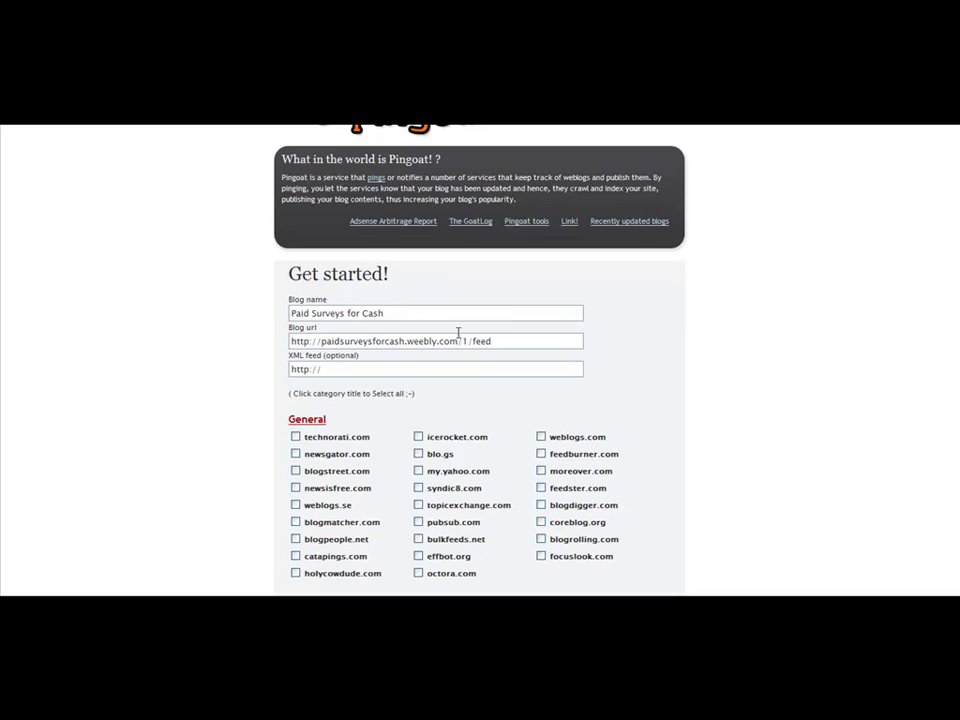
drag(462, 341, 604, 338)
key(BackSpace)
key(Tab)
text(http://paidsurveysforcash.weebly.com/1/feed)
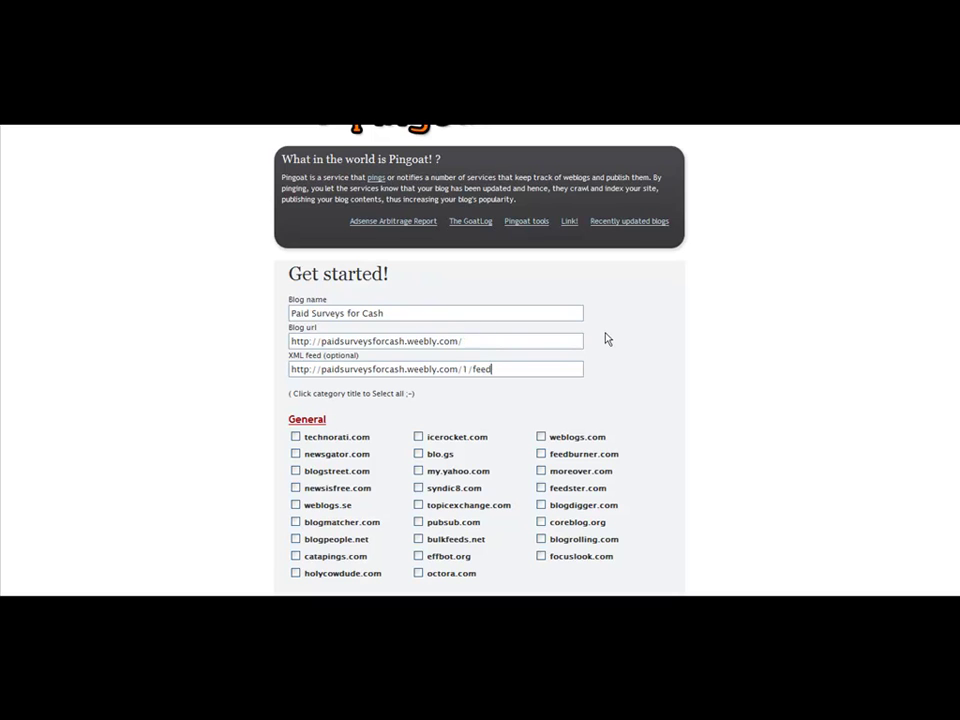
Step: Select all General services in Pingoat, submit the ping, and return to the blog's RSS feed page
click(296, 420)
scroll(480, 400, down, 5)
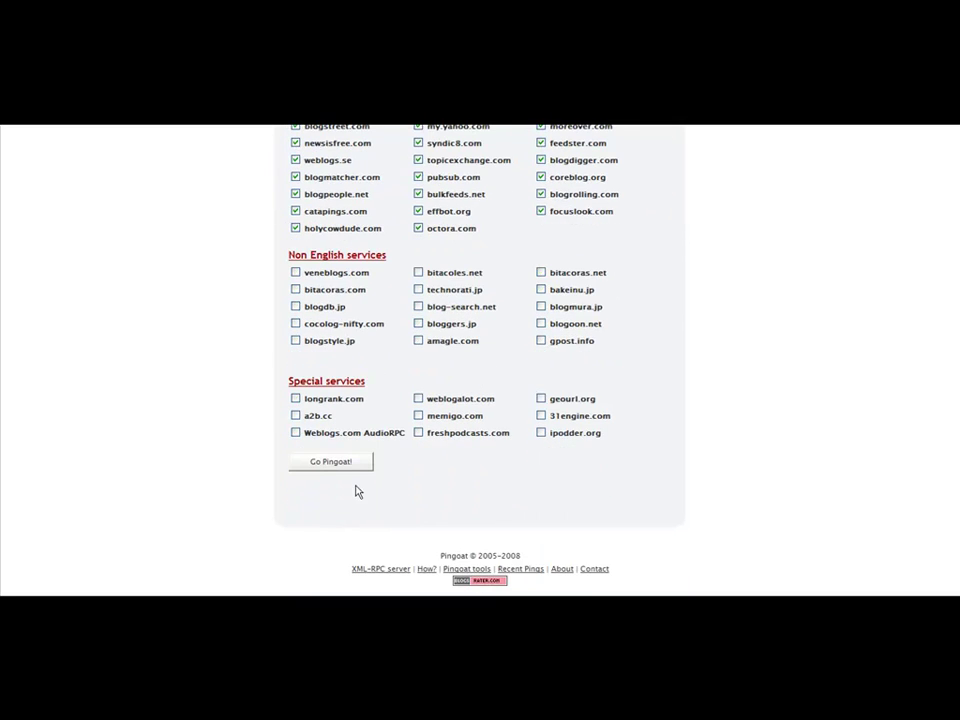
click(345, 464)
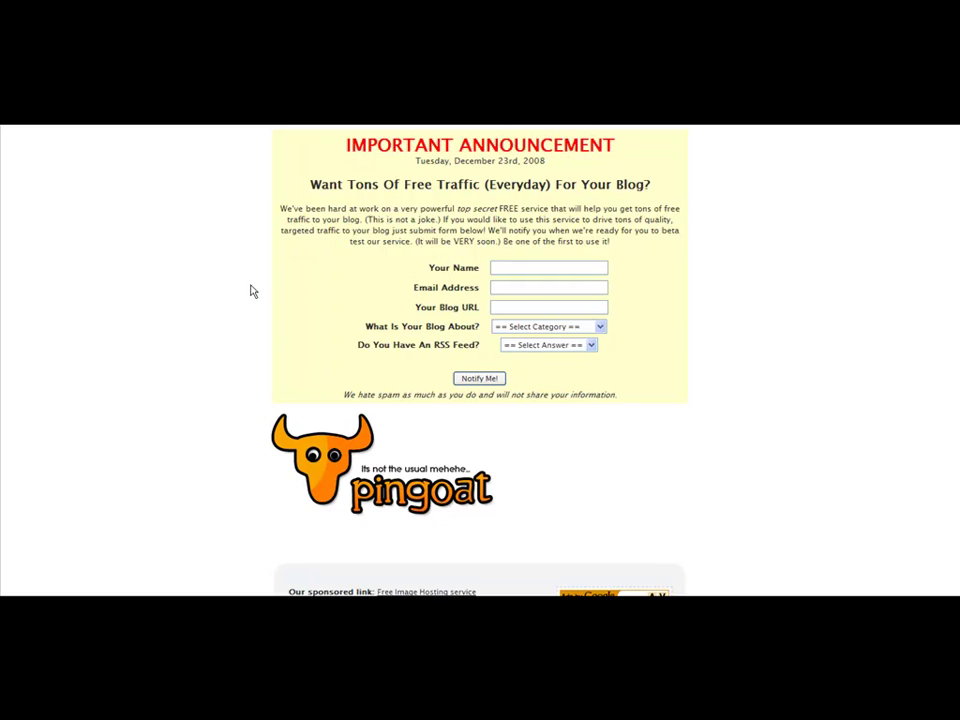
click(152, 118)
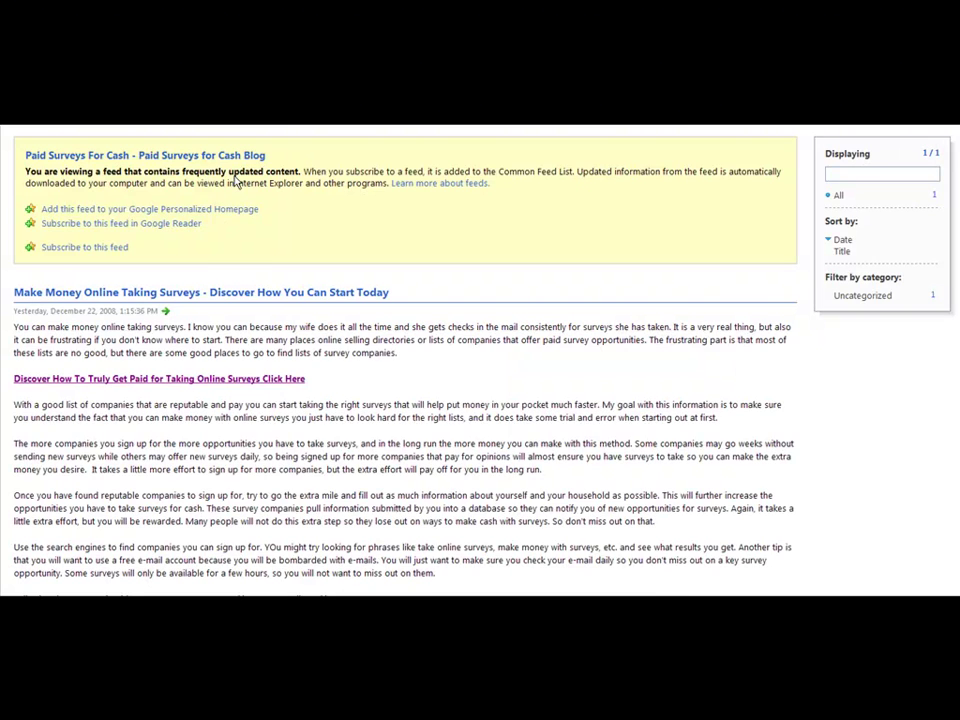